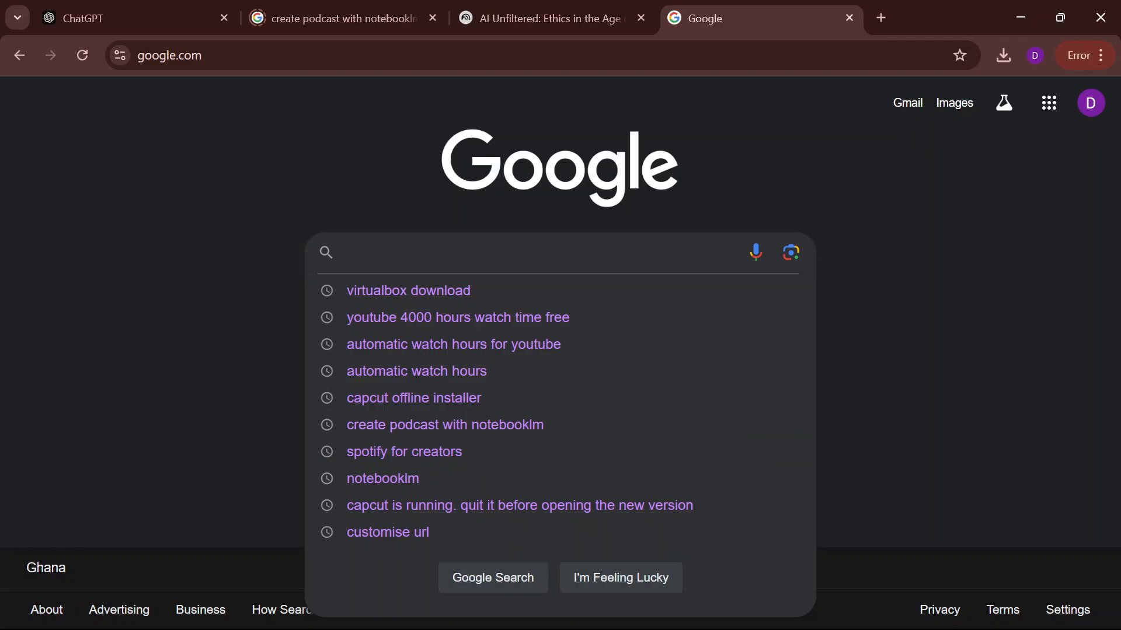
# Step: Search Google for "windows 10 download" and open Microsoft's Download Windows 10 page at the installation media section
pyautogui.write('wi')
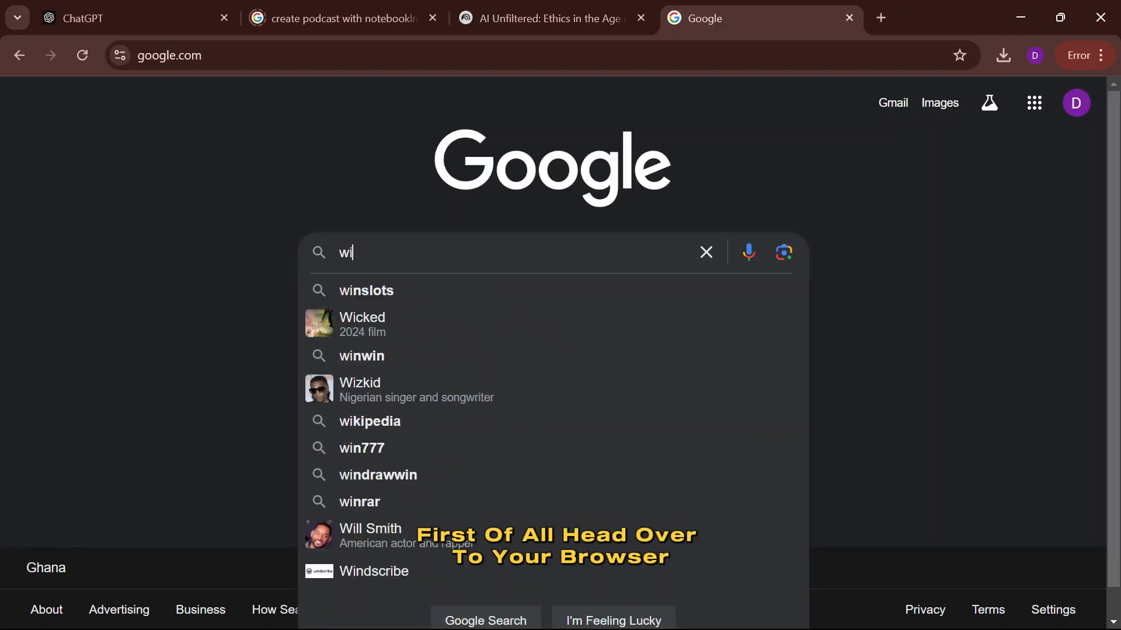
pyautogui.write('ndo')
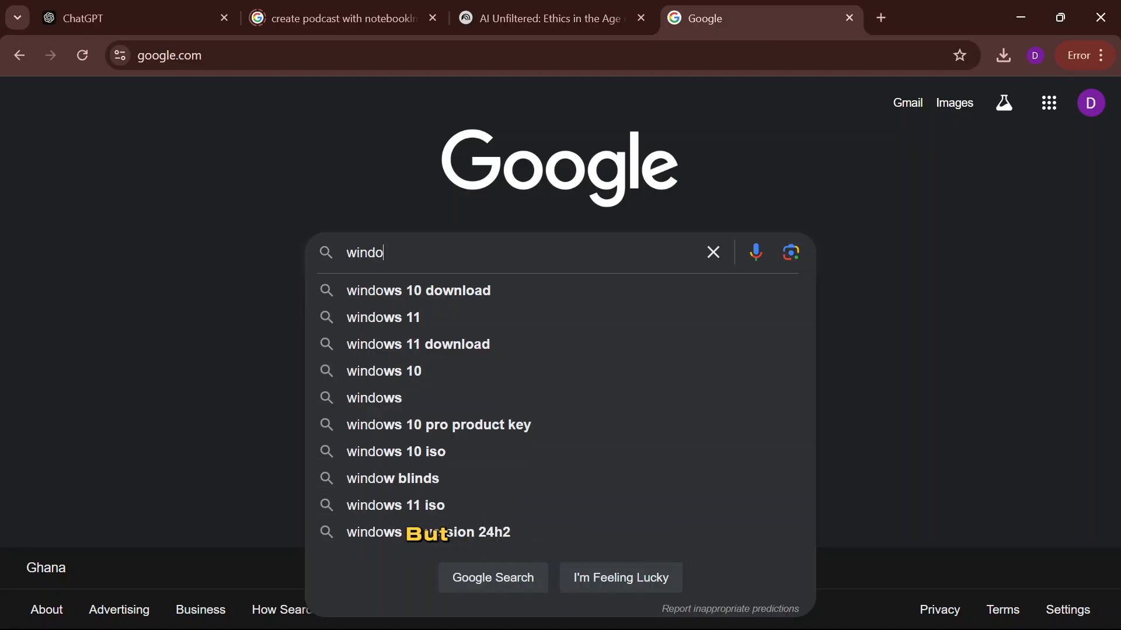
pyautogui.write('ws')
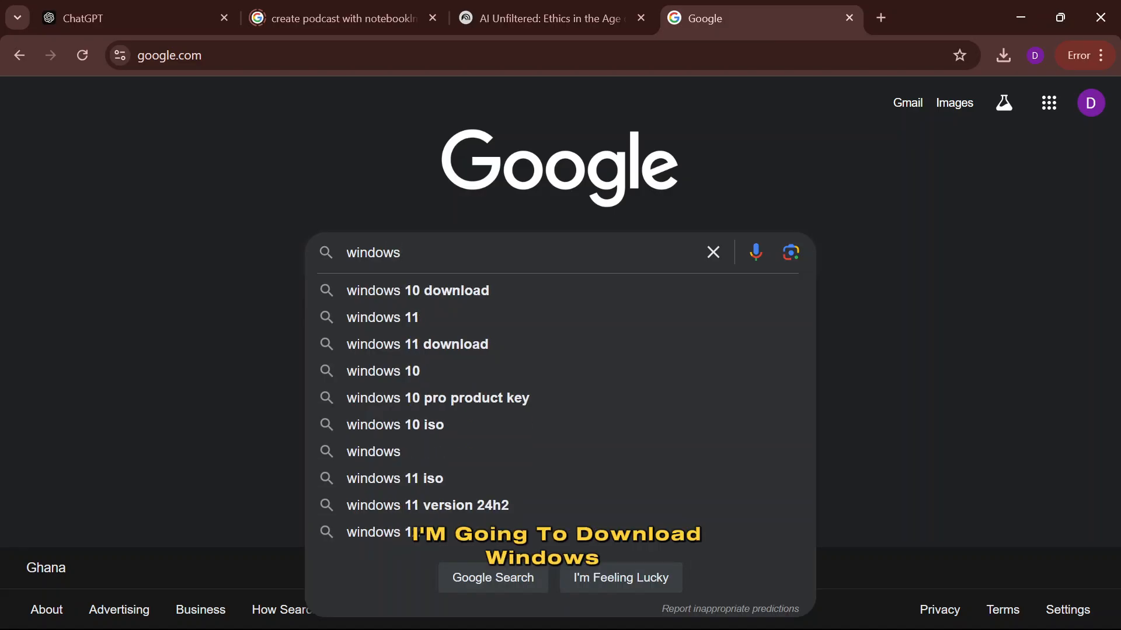
pyautogui.click(457, 288)
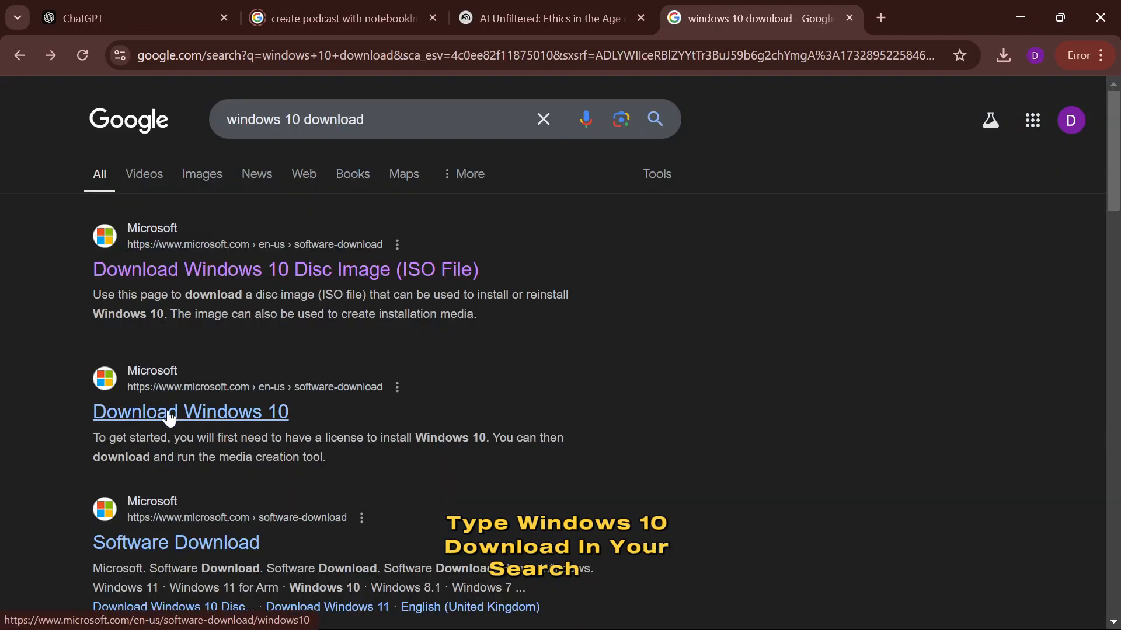
pyautogui.click(168, 418)
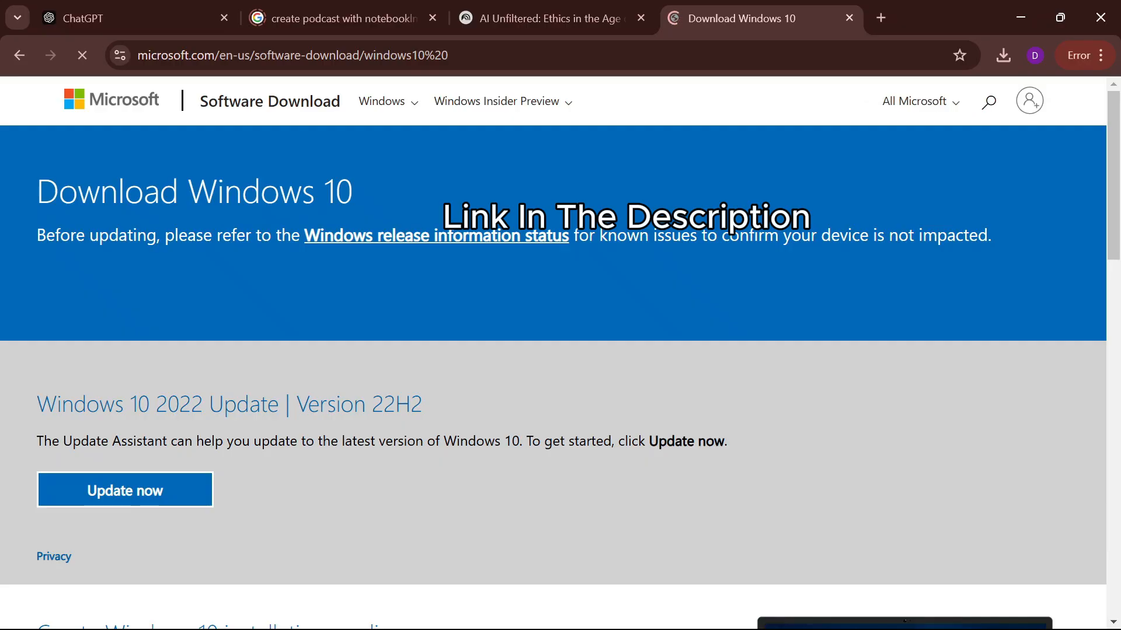
pyautogui.scroll(-6, 240, 393)
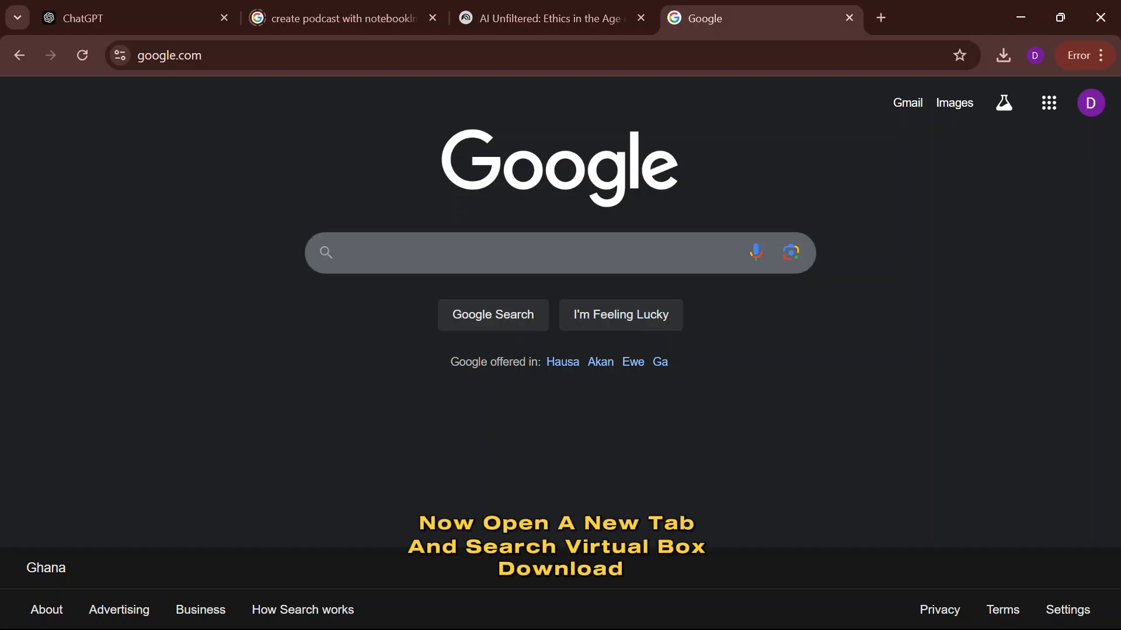
# Step: Search Google for "virtualbox download"
pyautogui.click(347, 252)
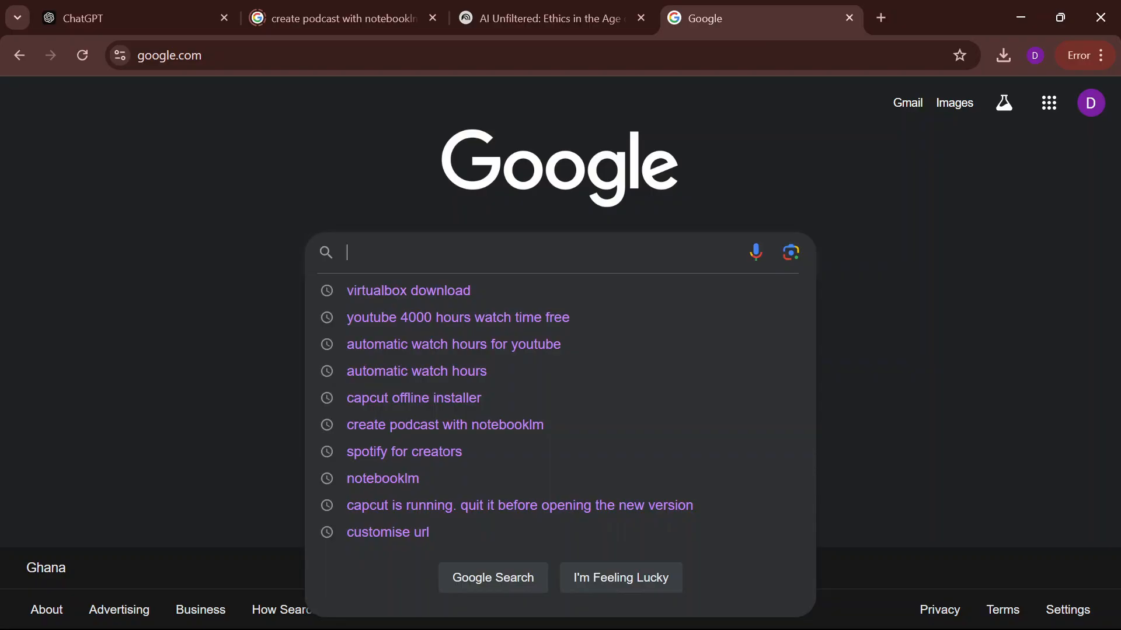
pyautogui.write('virtual')
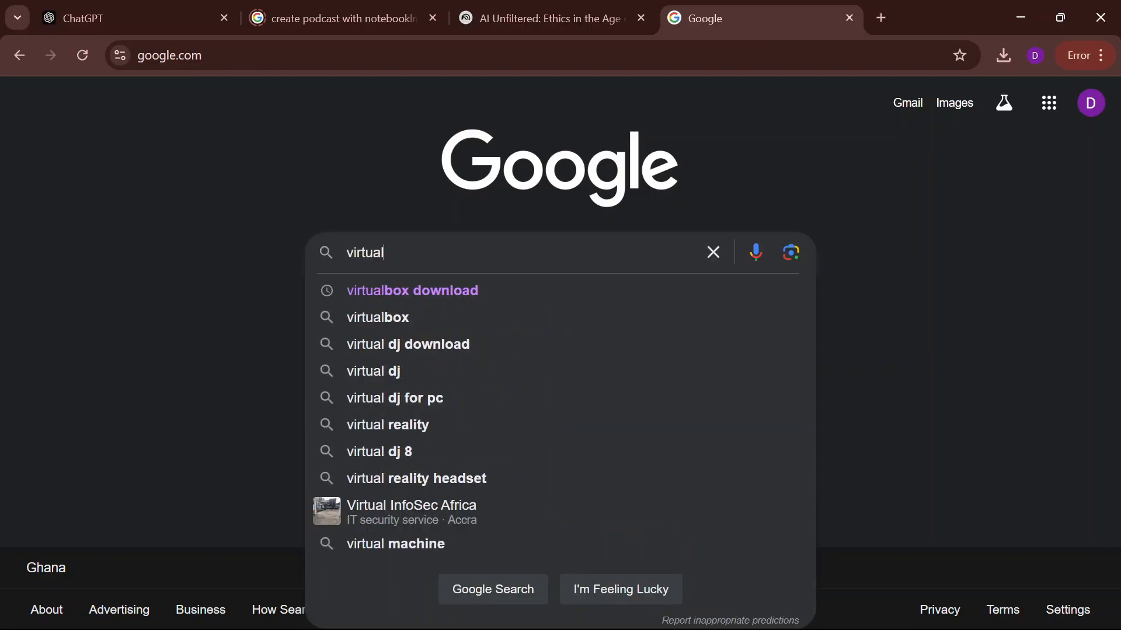
pyautogui.write('box ')
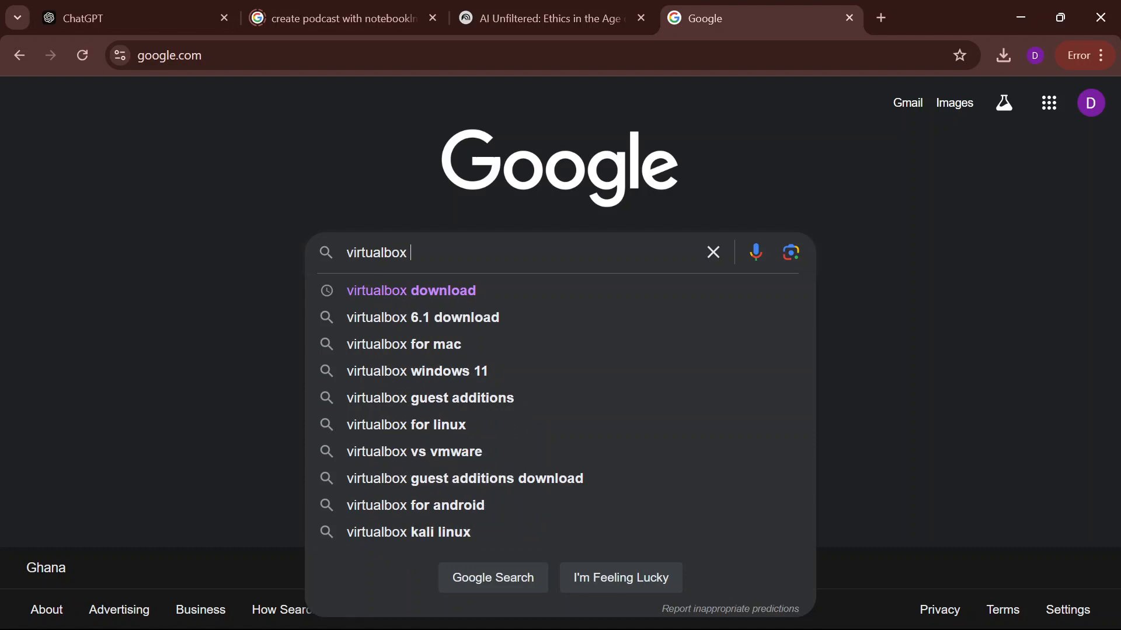
pyautogui.write('download')
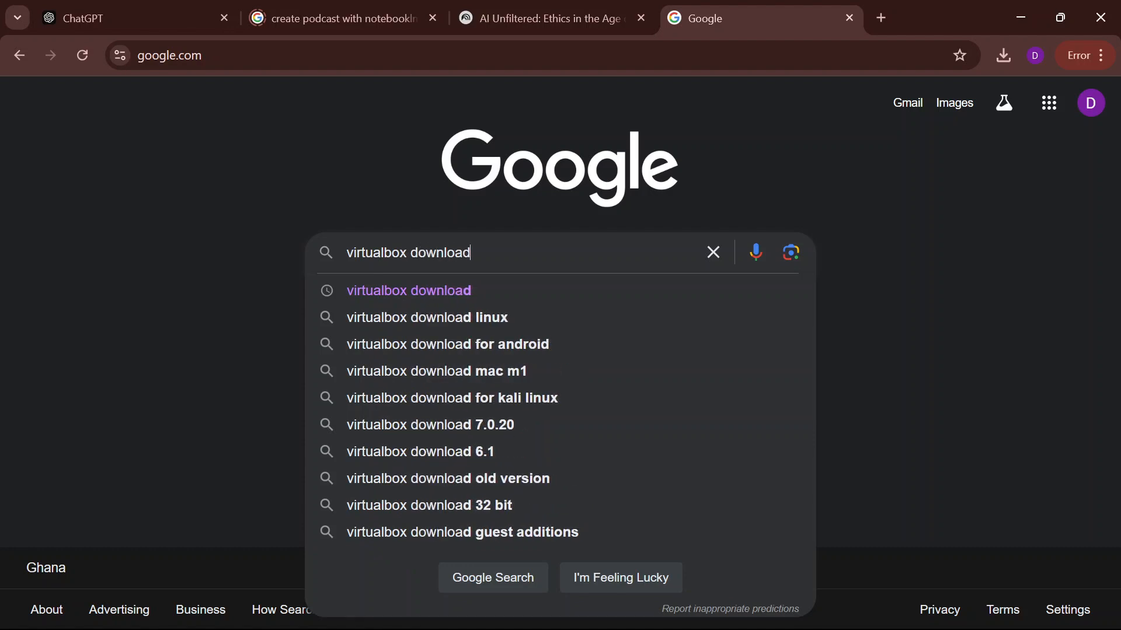
pyautogui.press('Return')
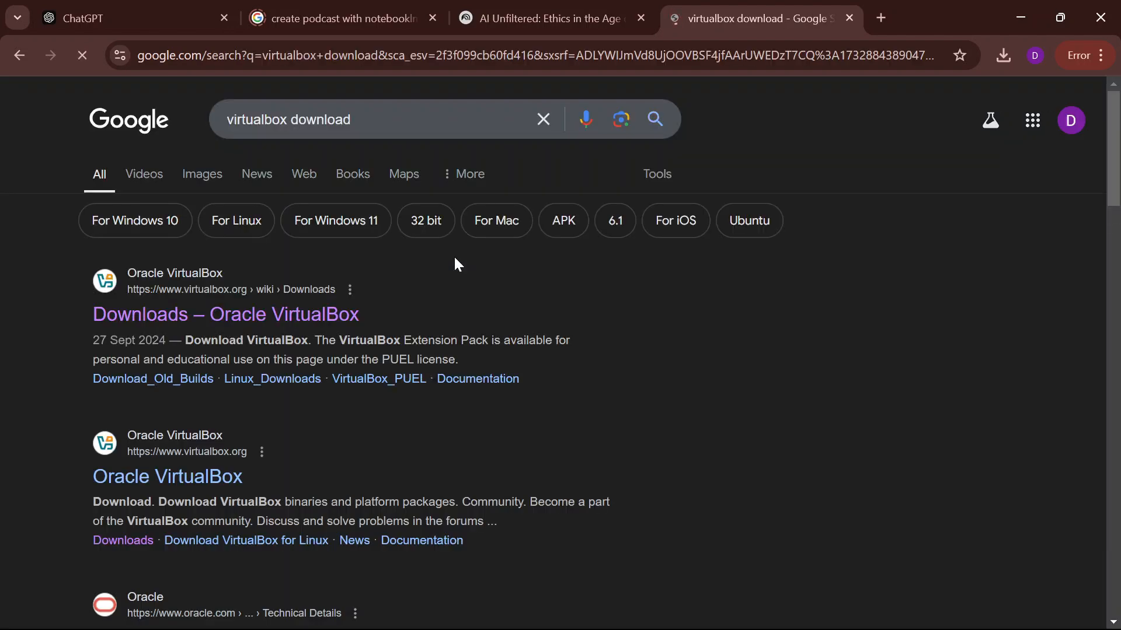
# Step: Open the Oracle VirtualBox Downloads page, download the Windows hosts package and check the browser's downloads
pyautogui.click(286, 318)
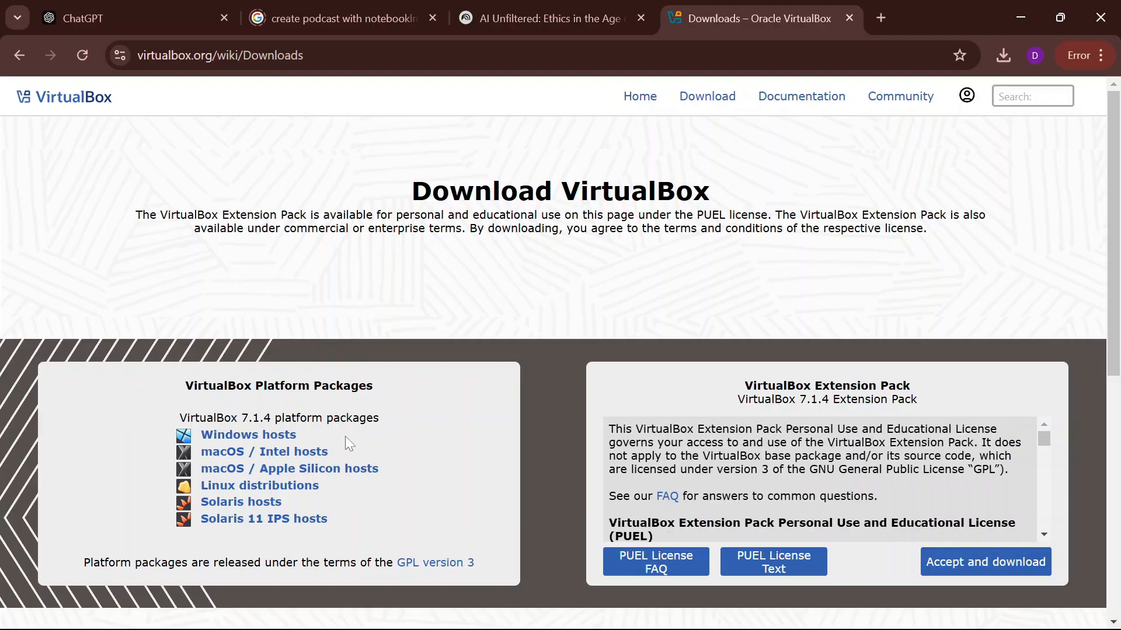
pyautogui.click(276, 440)
pyautogui.click(1007, 54)
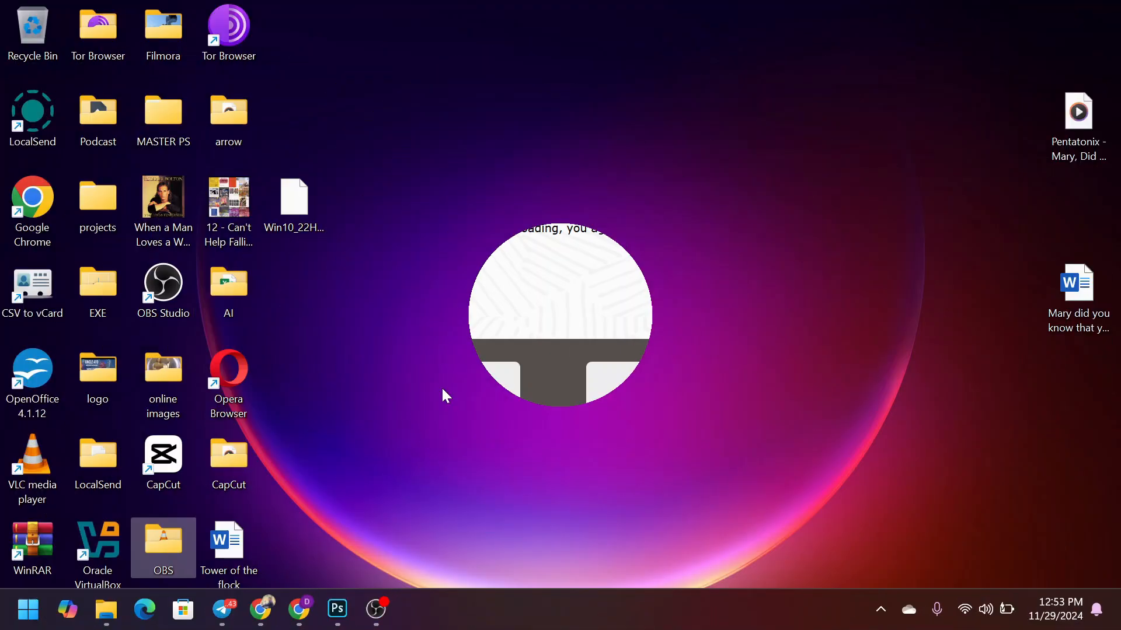
# Step: Launch Oracle VirtualBox from the desktop and begin a new virtual machine named Myself
pyautogui.doubleClick(95, 558)
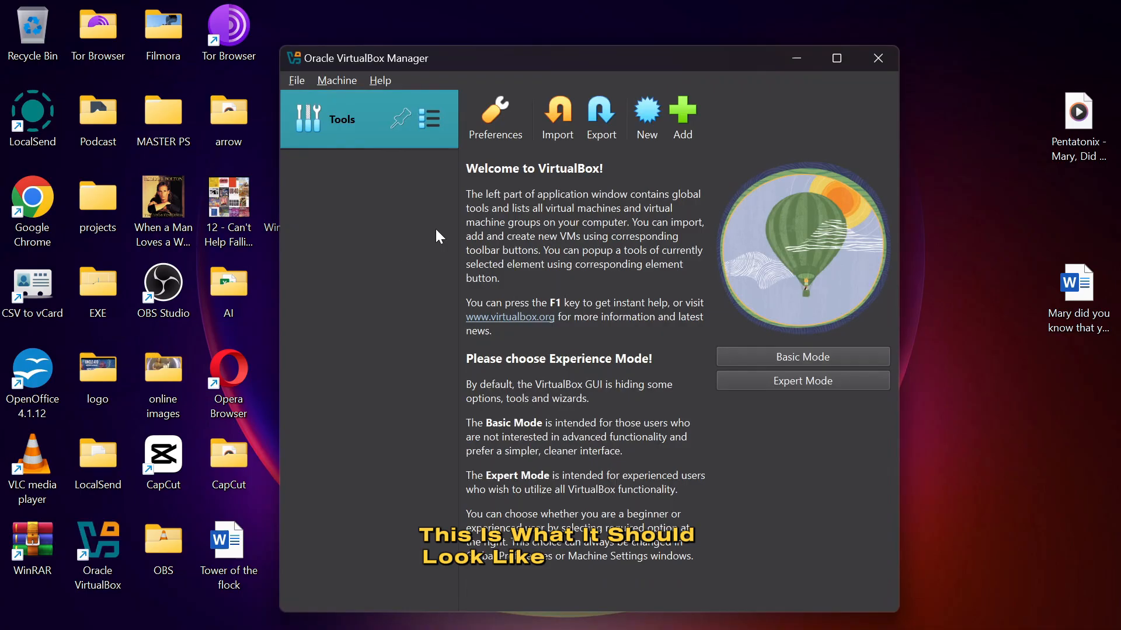
pyautogui.click(648, 123)
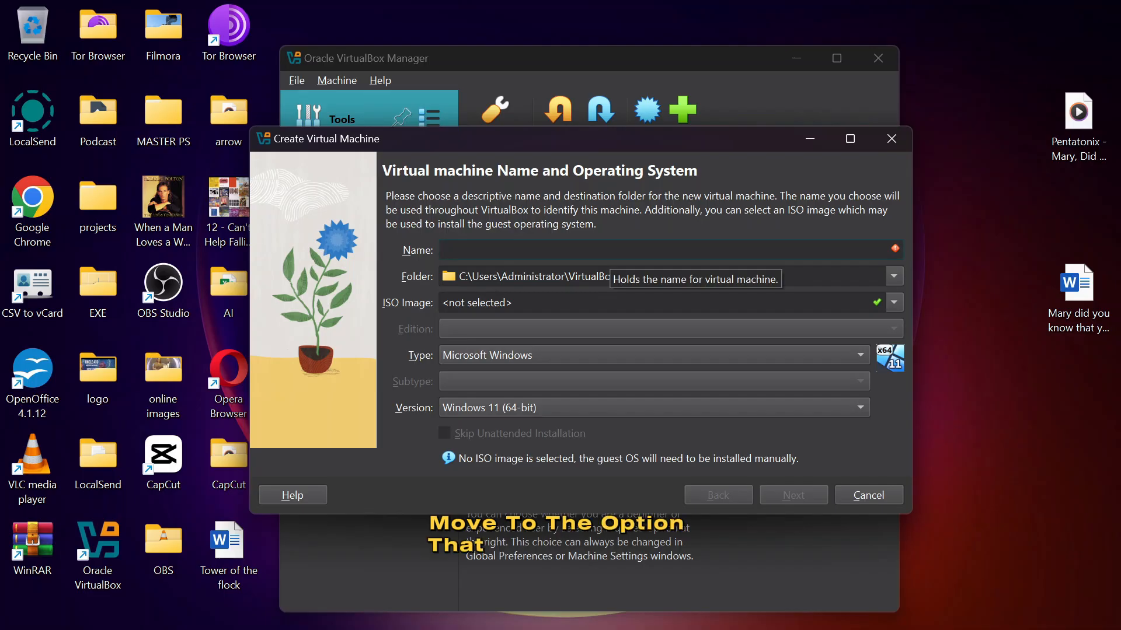
pyautogui.write('Mysel')
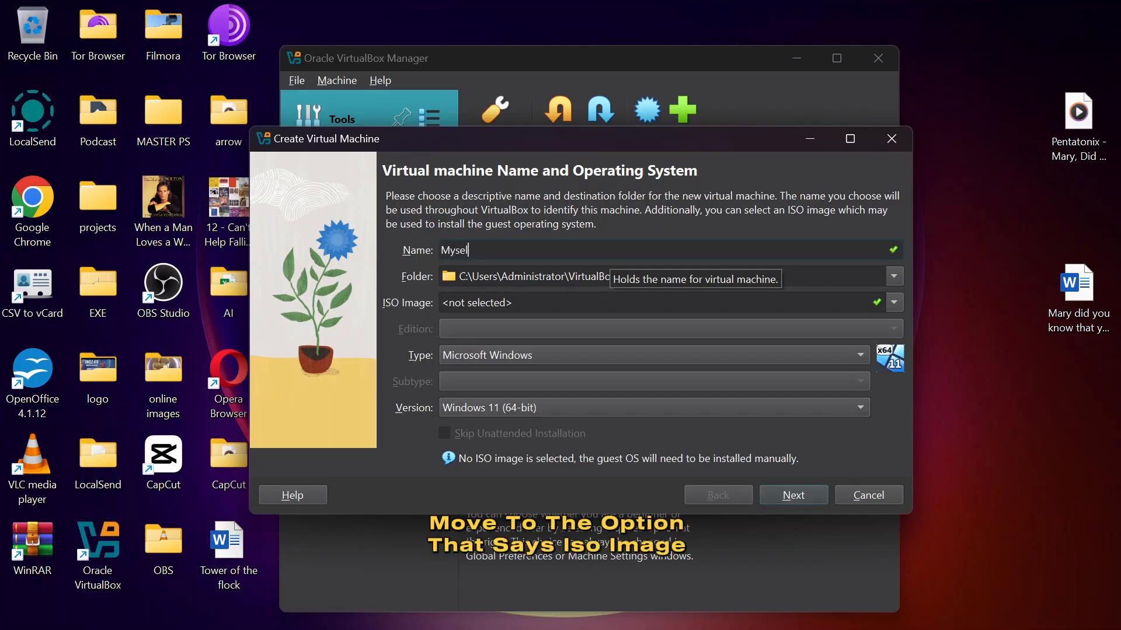
pyautogui.write('f')
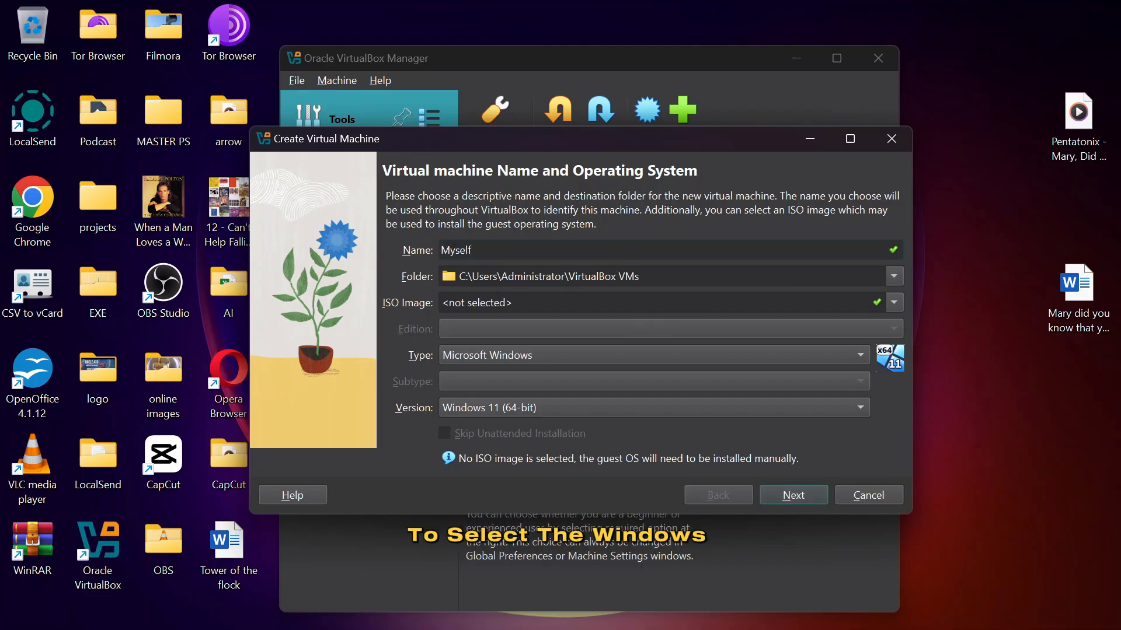
# Step: Choose Win10_22H2_English_x64.iso from the Desktop as the new machine's ISO image
pyautogui.click(901, 310)
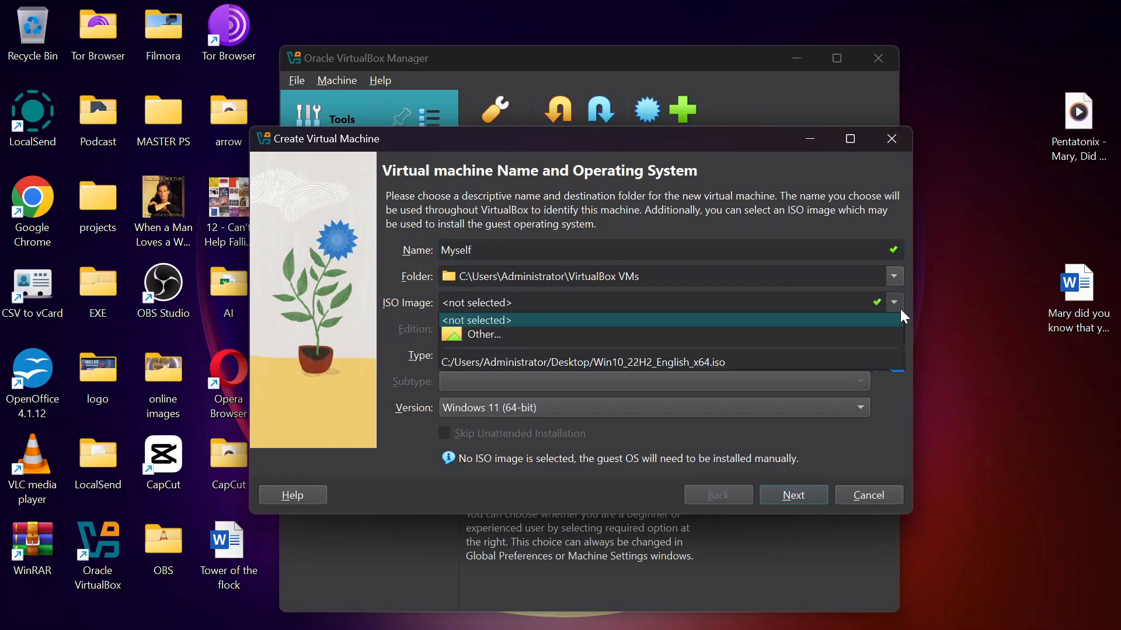
pyautogui.click(733, 333)
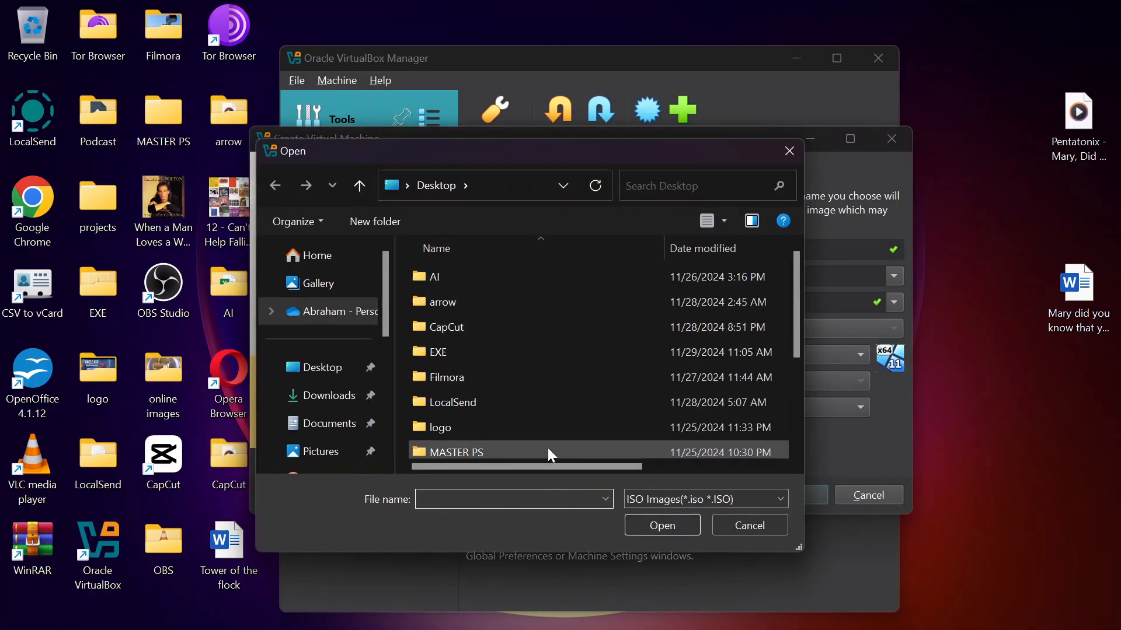
pyautogui.scroll(-2, 547, 447)
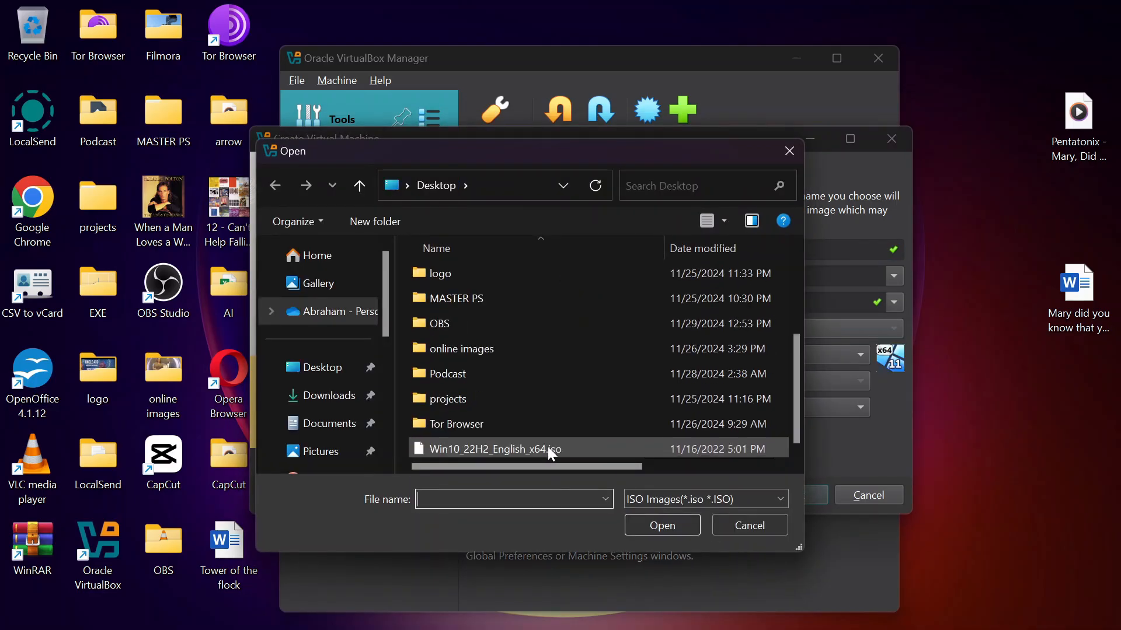
pyautogui.click(593, 444)
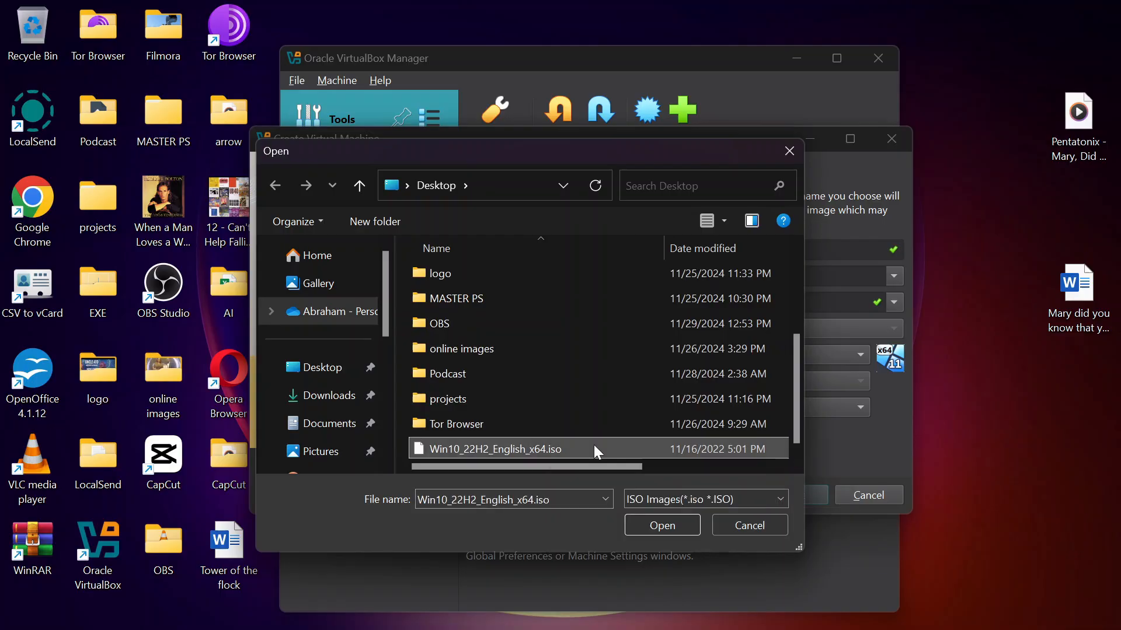
pyautogui.doubleClick(595, 449)
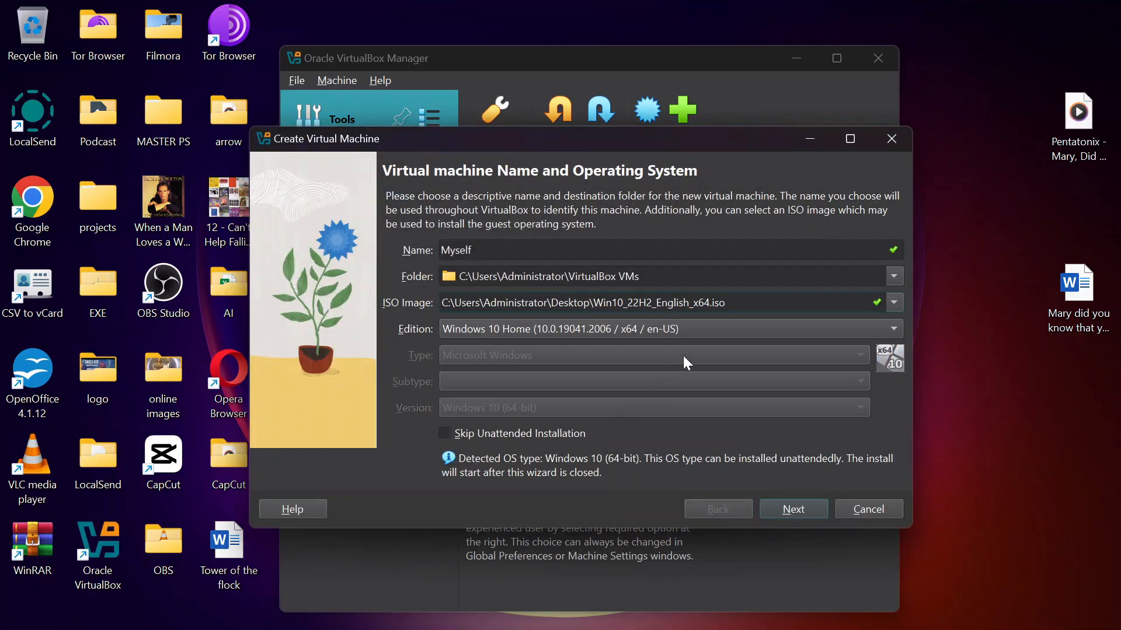
# Step: Enable Skip Unattended Installation and accept the offered hardware settings for the virtual machine
pyautogui.click(445, 434)
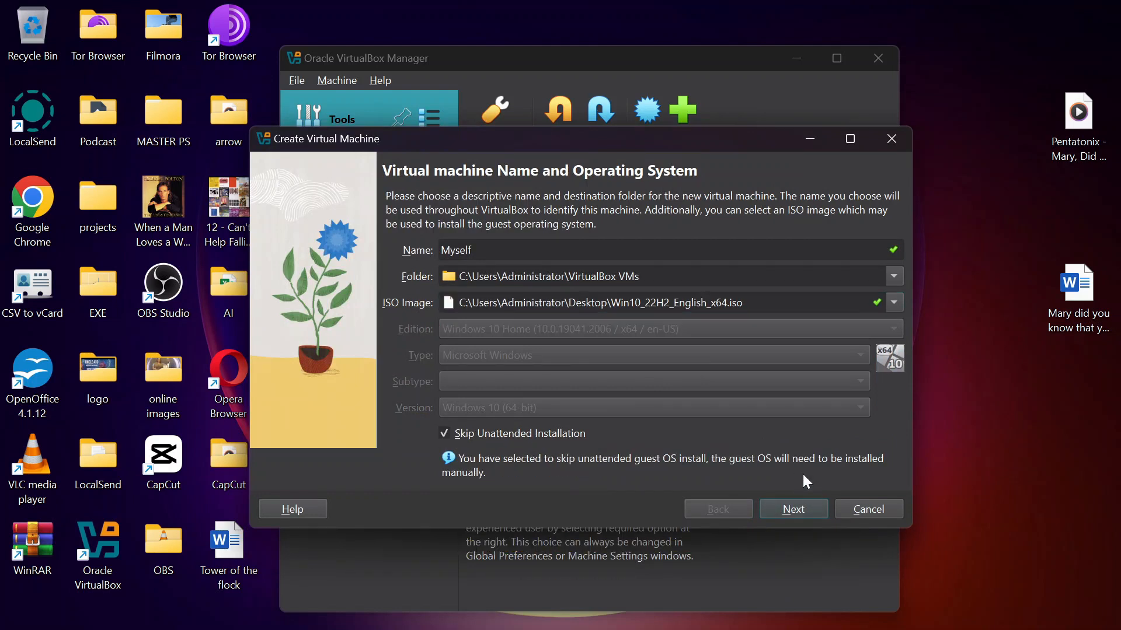
pyautogui.click(785, 517)
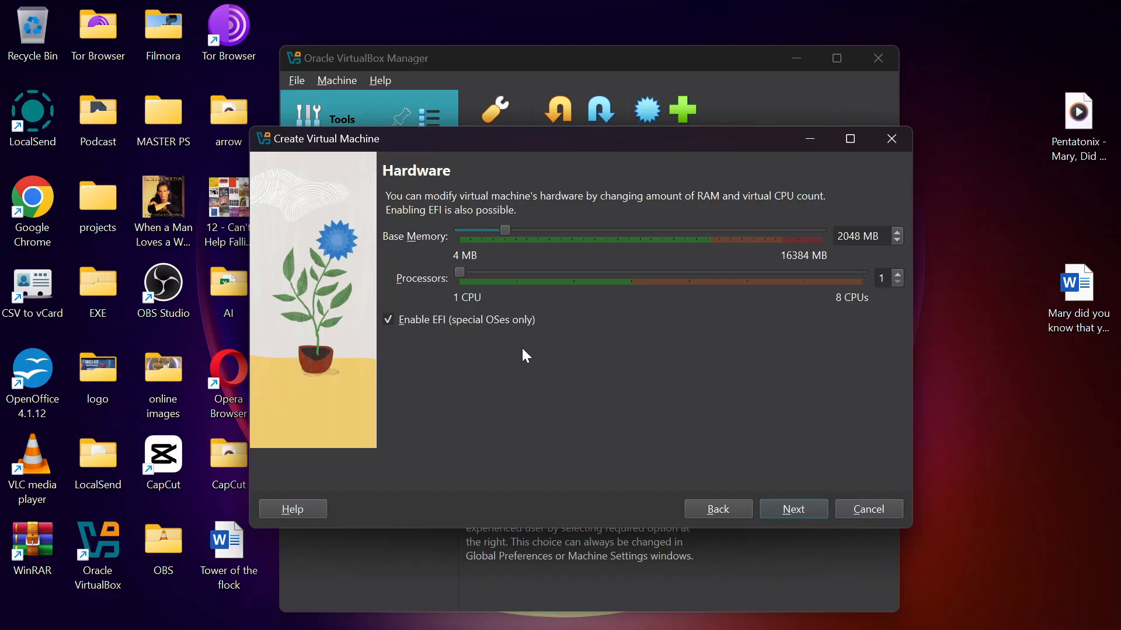
pyautogui.click(798, 507)
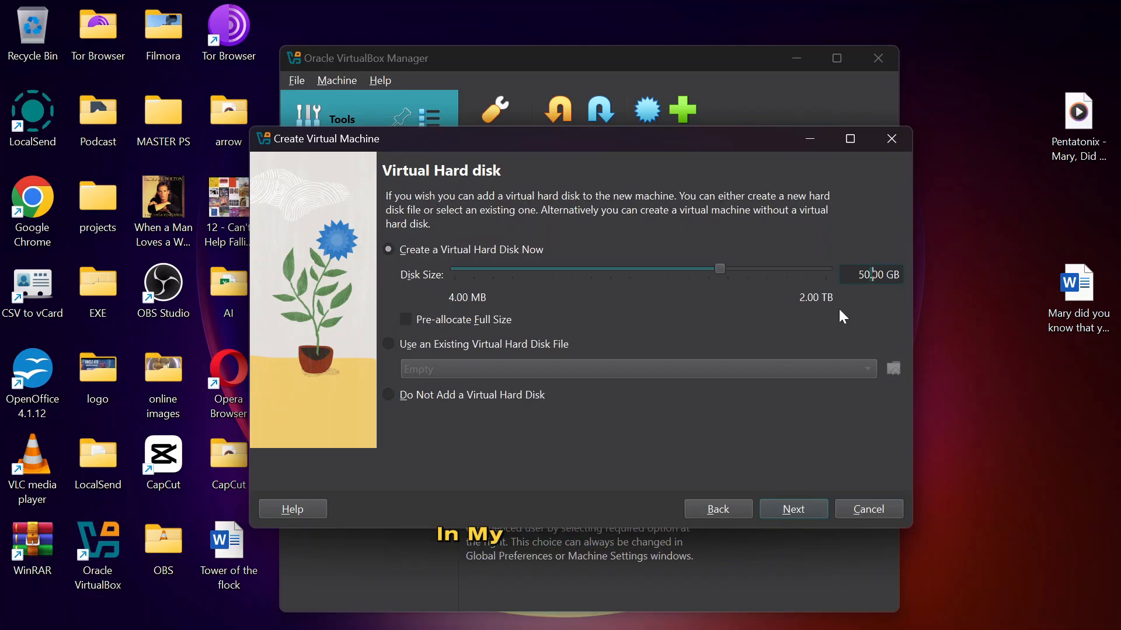
# Step: Set the virtual hard disk size to 40 GB and finish creating the virtual machine
pyautogui.tripleClick(872, 274)
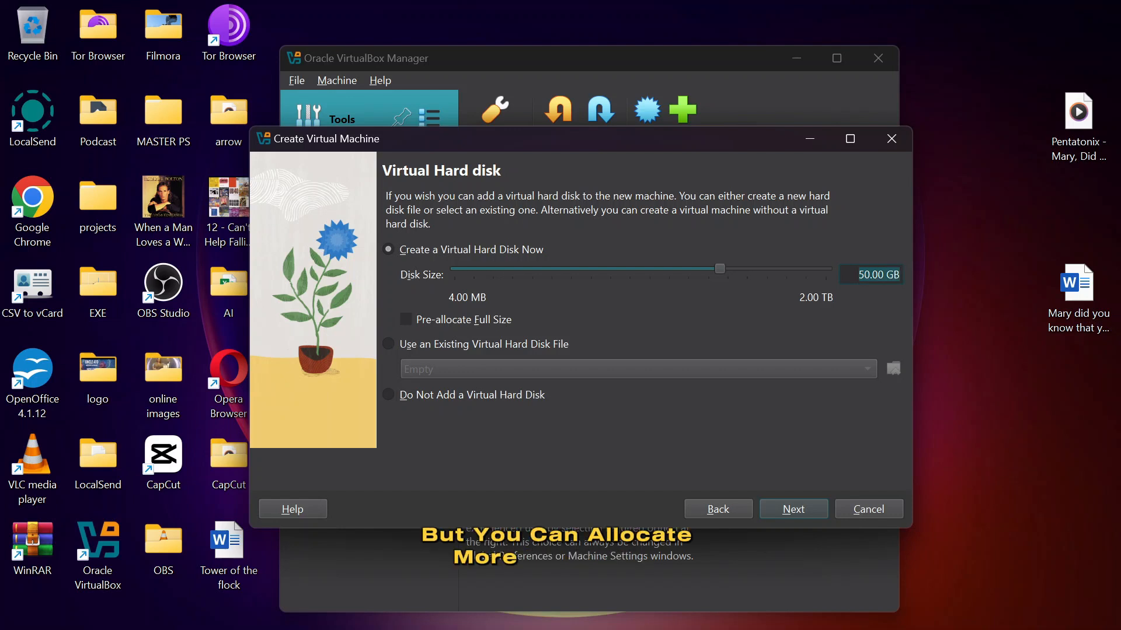
pyautogui.write('40 GB')
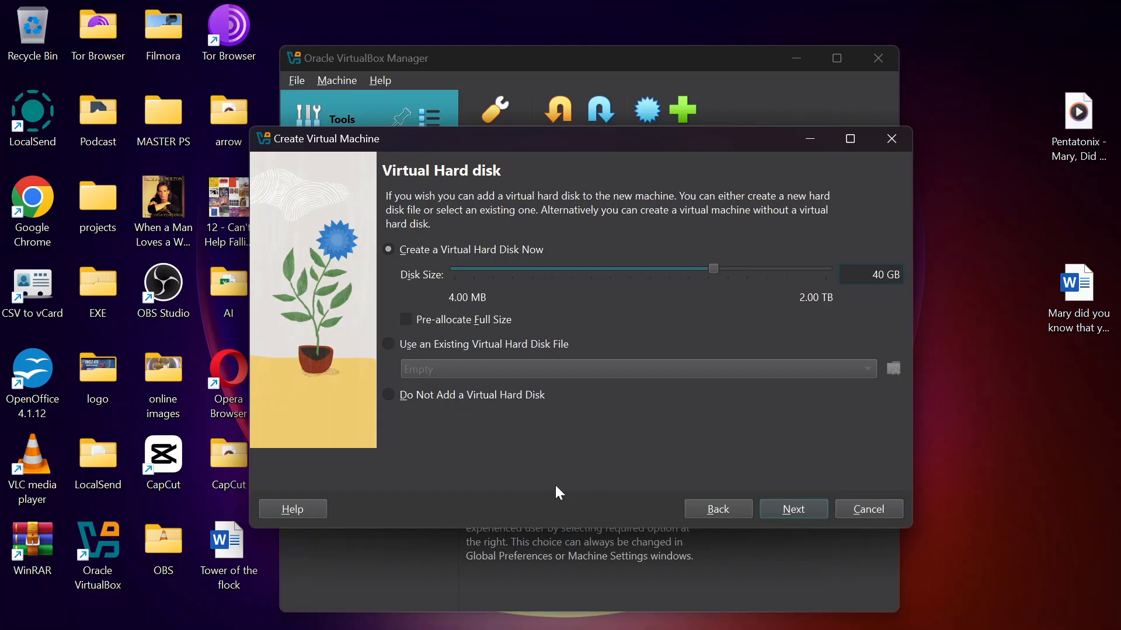
pyautogui.click(782, 509)
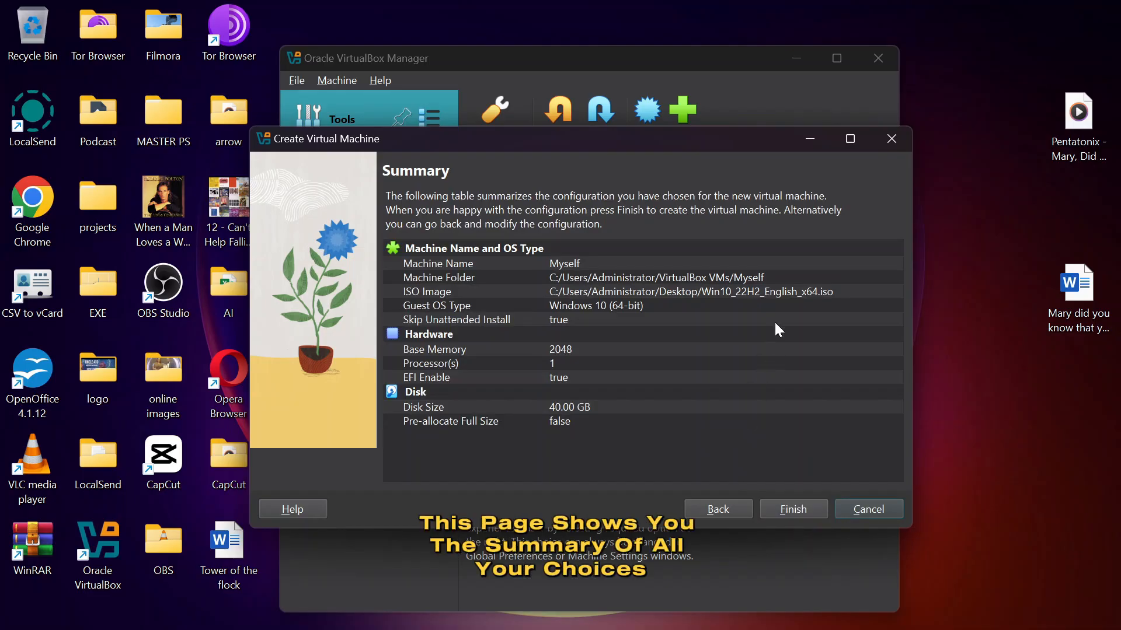
pyautogui.click(793, 508)
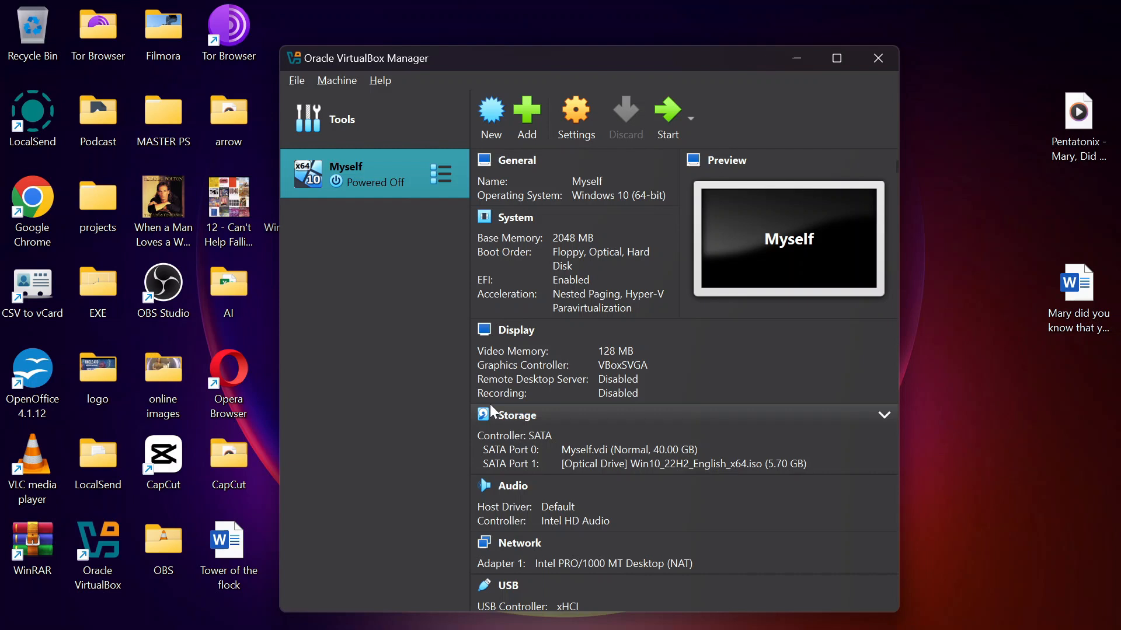
# Step: Review the Myself machine's details, start it and move its running window up and to the left
pyautogui.scroll(-3, 490, 406)
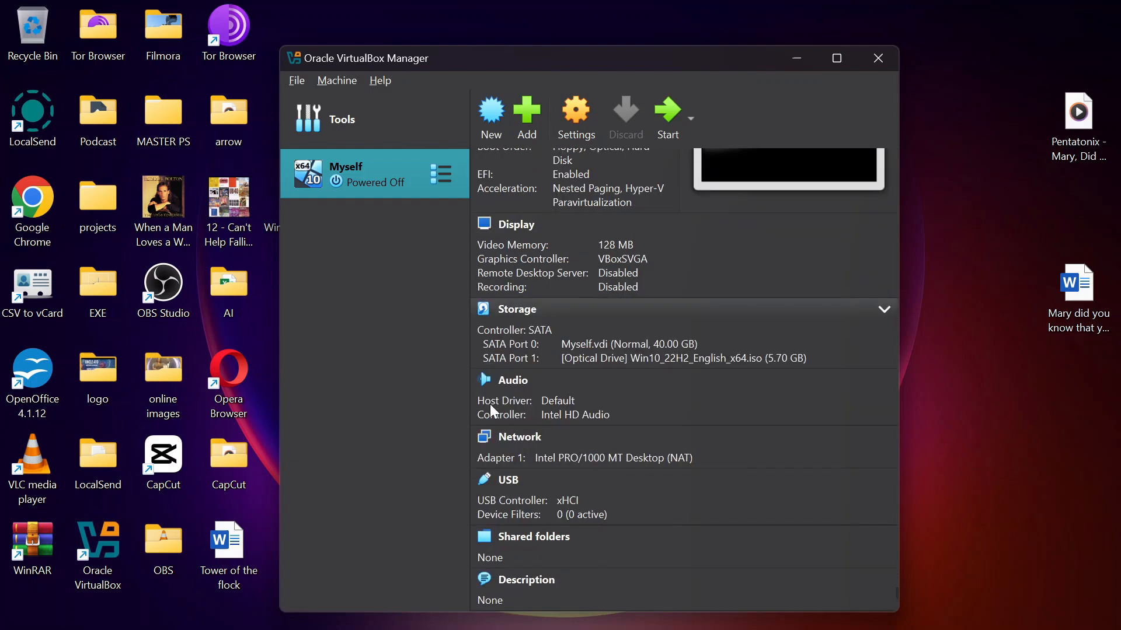
pyautogui.scroll(3, 527, 543)
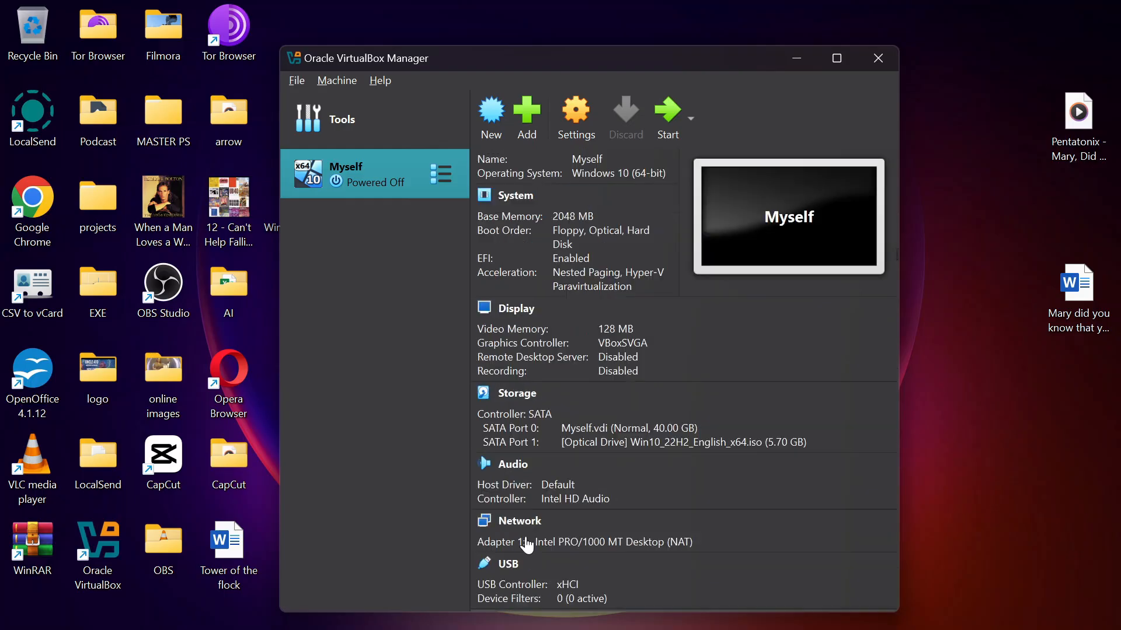
pyautogui.scroll(1, 527, 546)
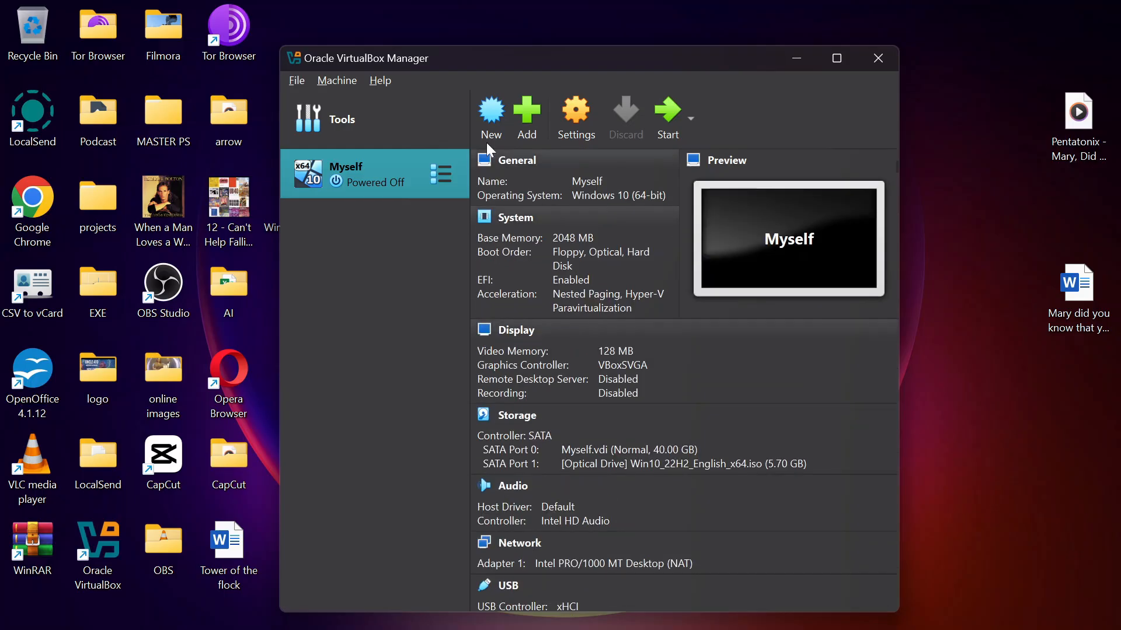
pyautogui.click(667, 113)
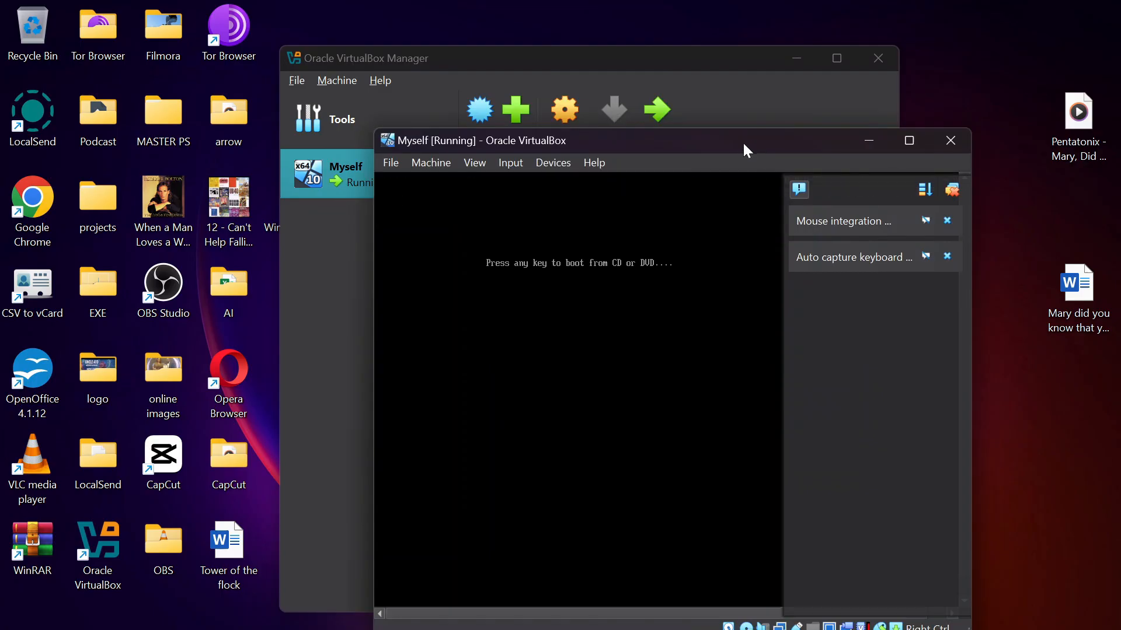
pyautogui.moveTo(739, 142); pyautogui.dragTo(677, 101)
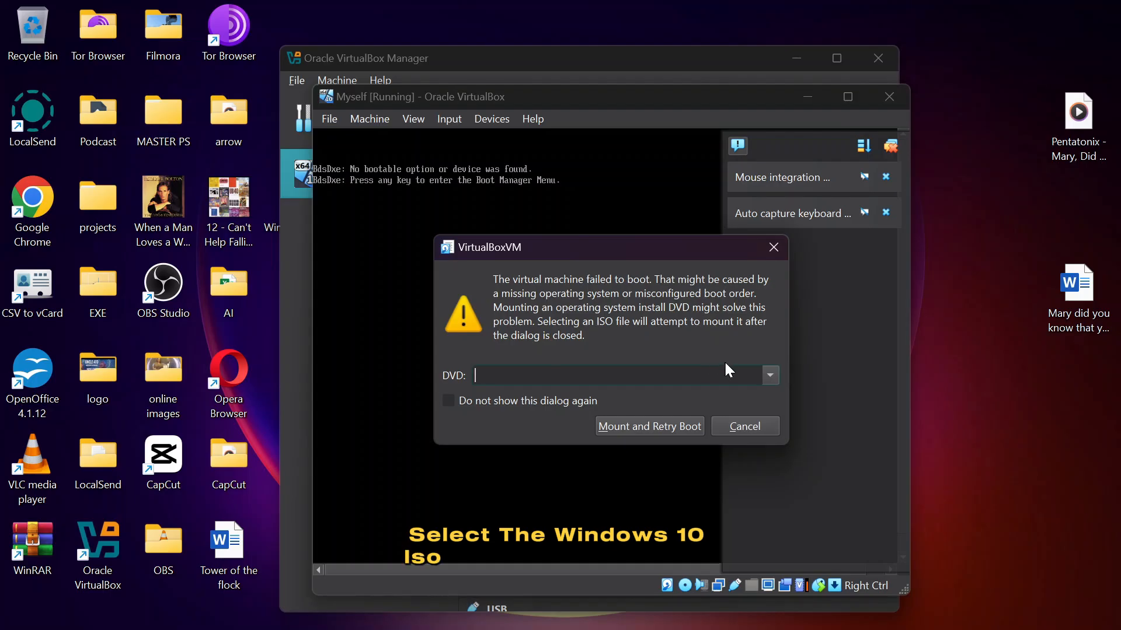
# Step: Mount Win10_22H2_English_x64.iso from the Desktop as the virtual machine's DVD and retry the boot
pyautogui.click(771, 376)
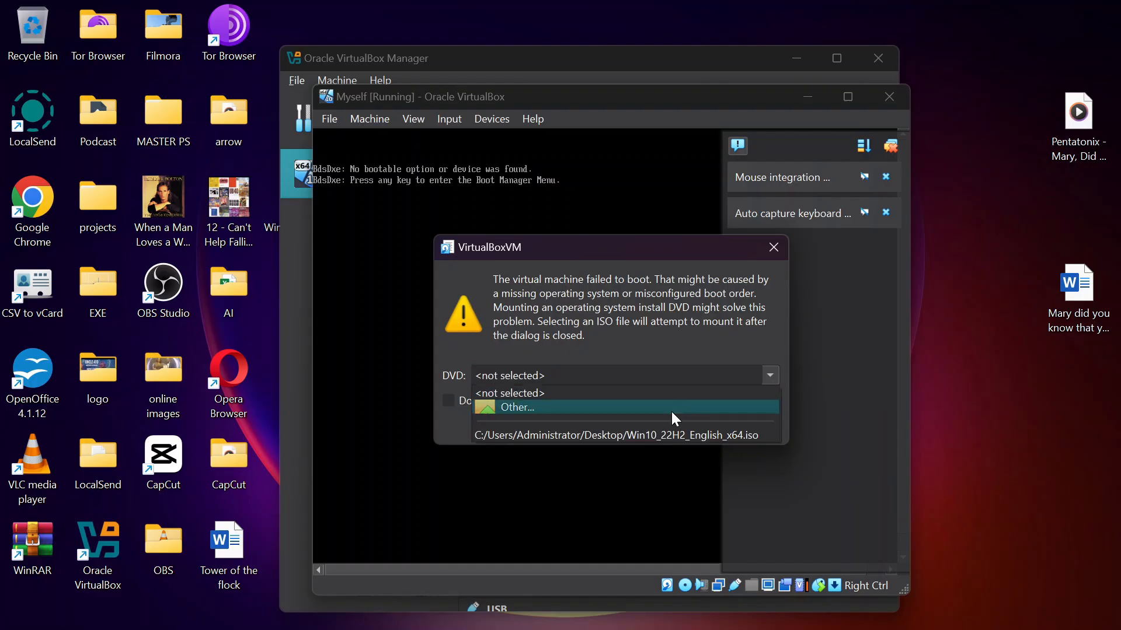
pyautogui.click(671, 409)
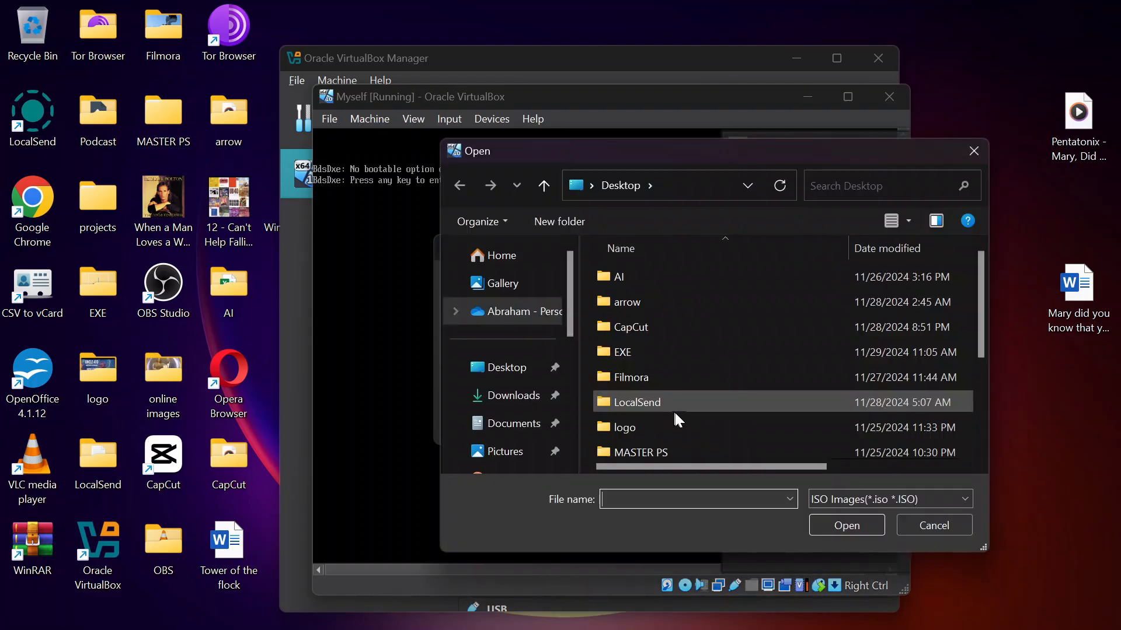
pyautogui.scroll(-1, 716, 410)
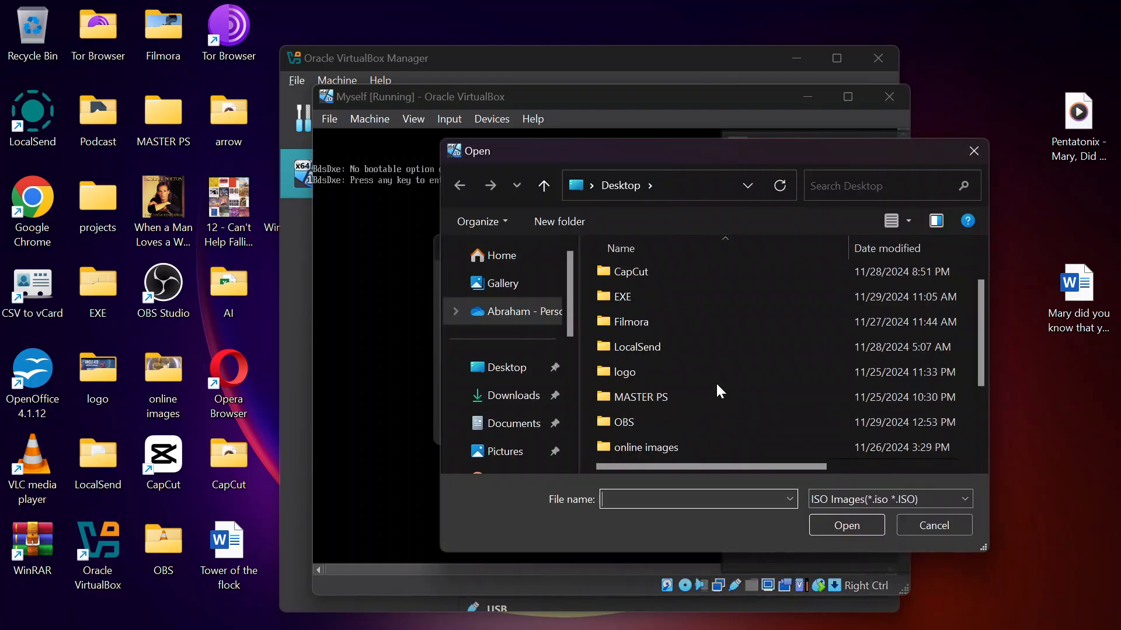
pyautogui.scroll(-2, 716, 390)
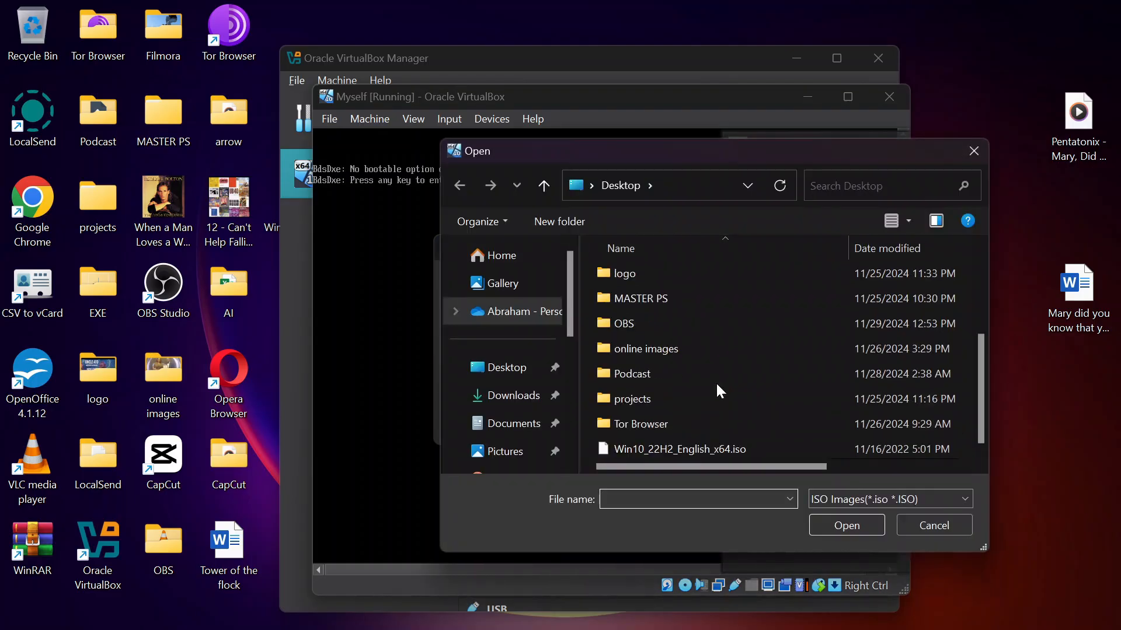
pyautogui.click(682, 448)
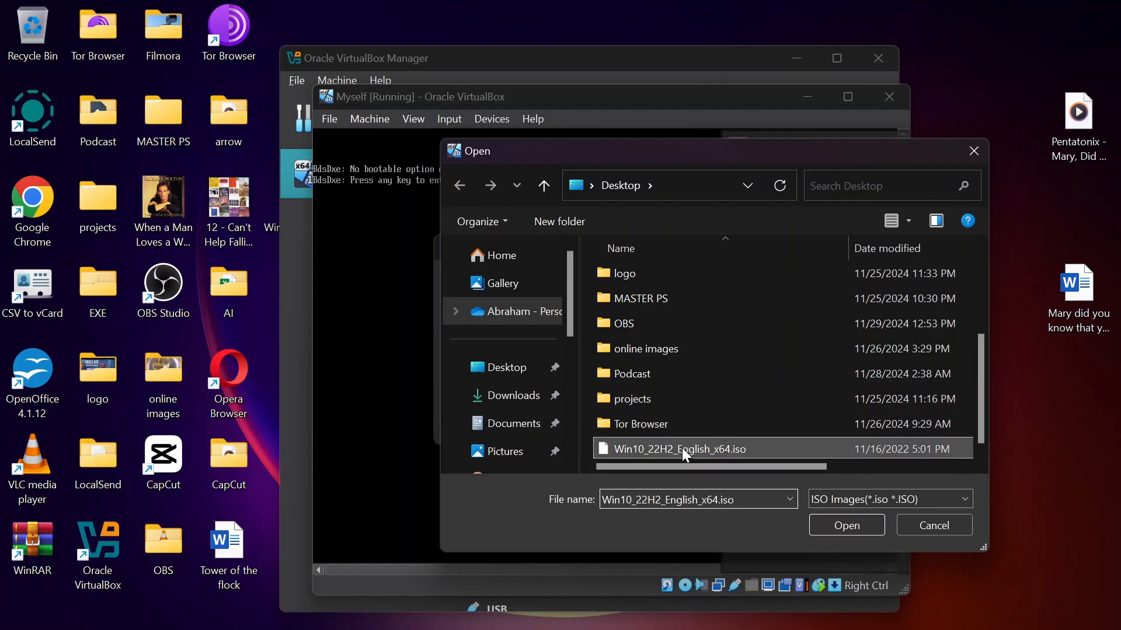
pyautogui.click(842, 527)
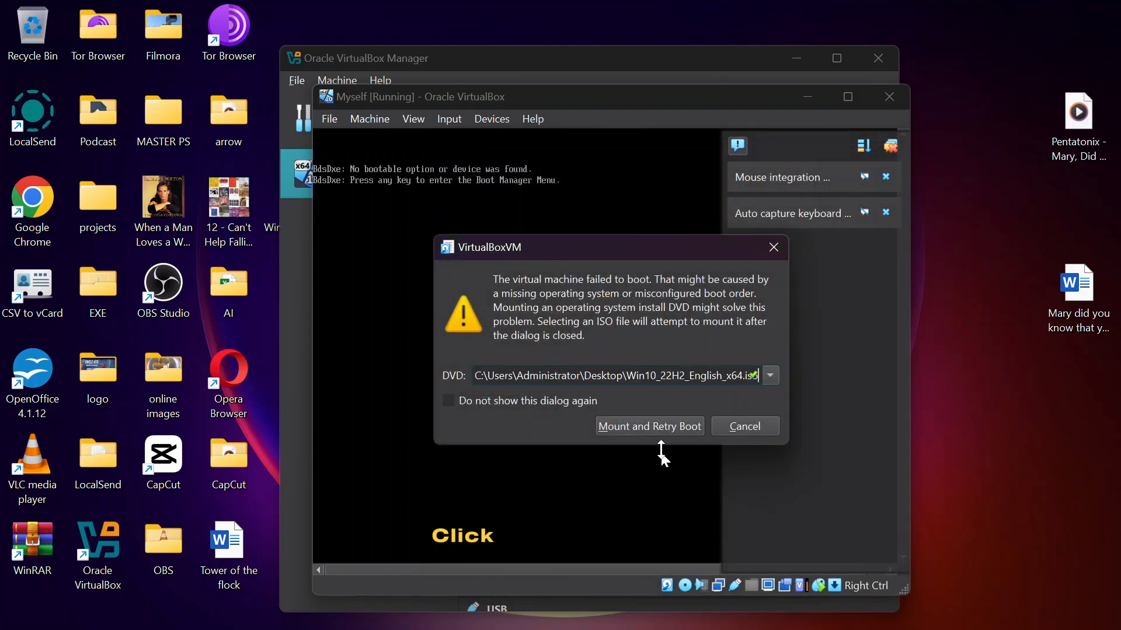
pyautogui.click(650, 425)
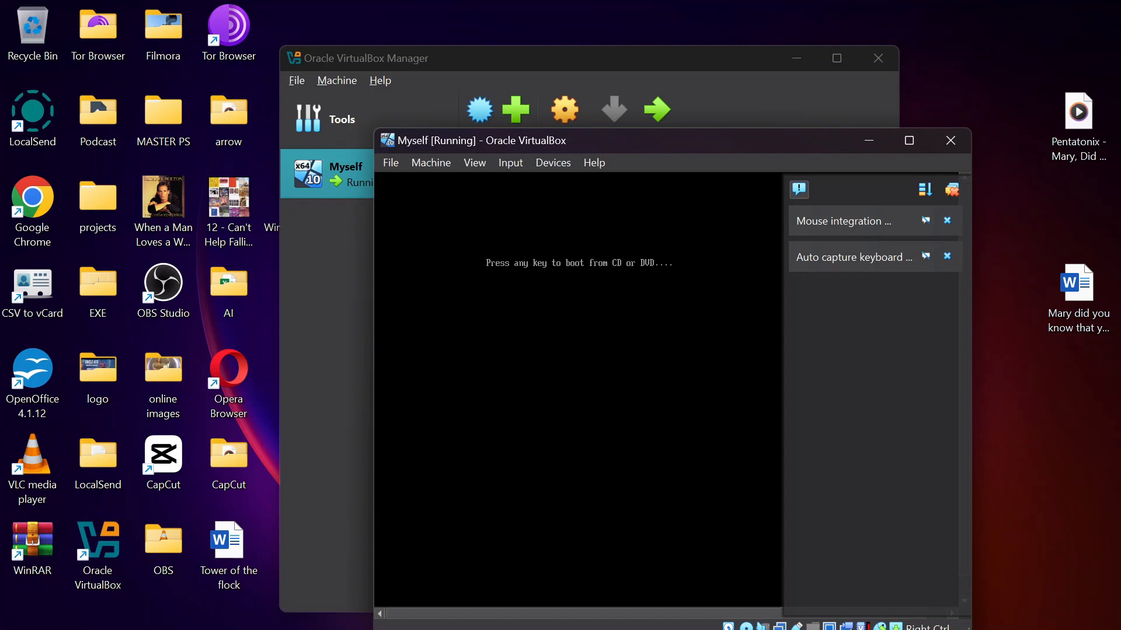
# Step: Boot the virtual machine from the mounted DVD and maximize its running window
pyautogui.press('Return')
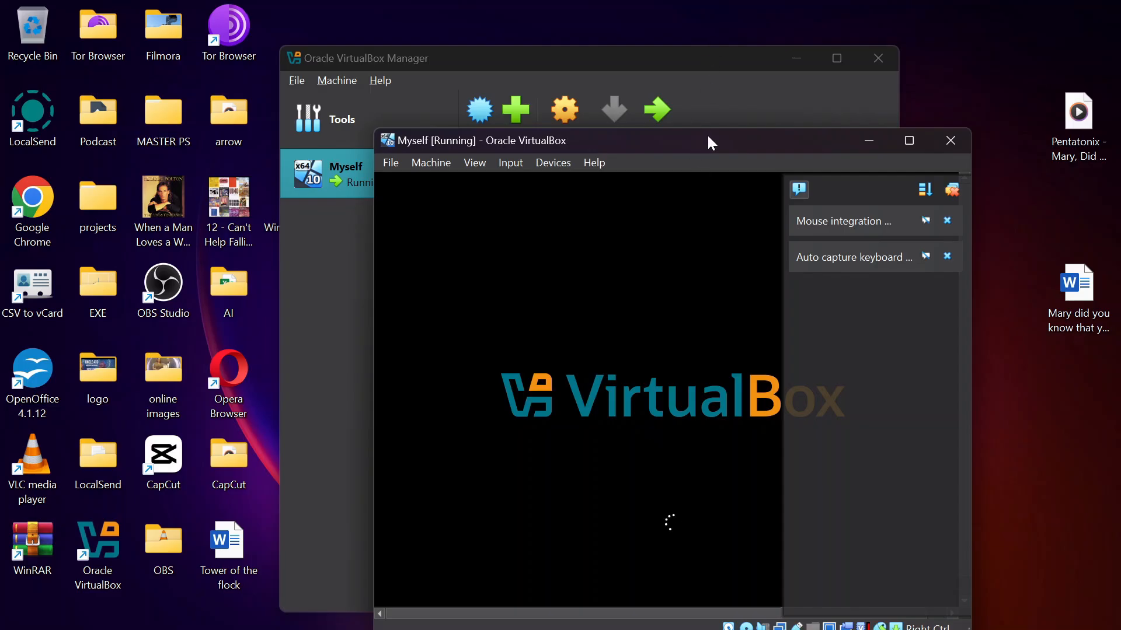
pyautogui.moveTo(706, 137); pyautogui.dragTo(635, 60)
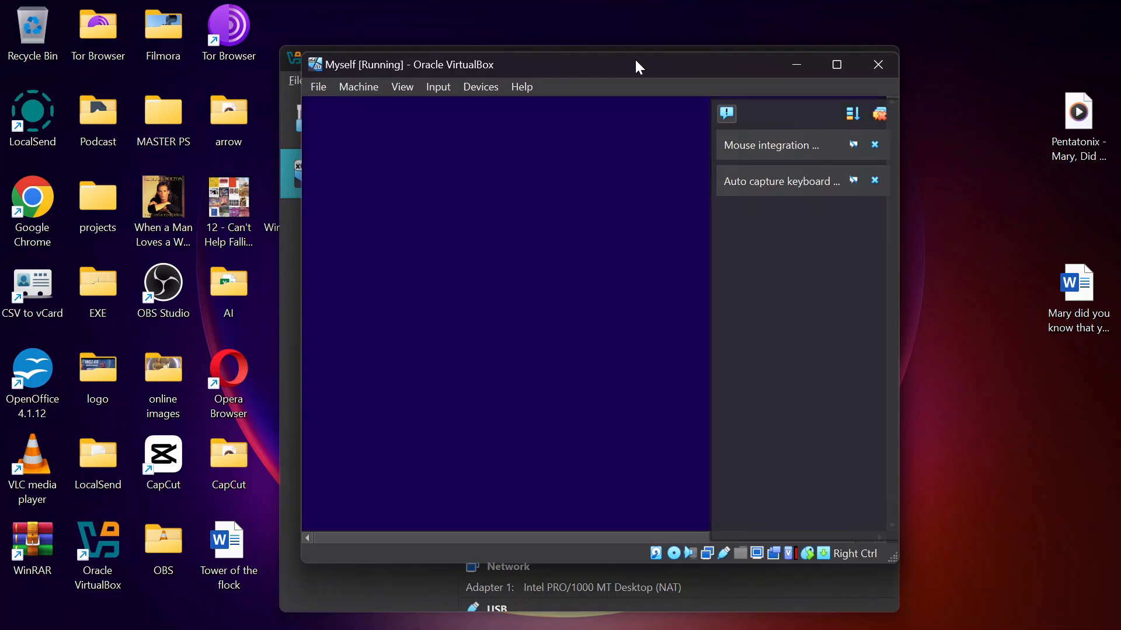
pyautogui.click(826, 66)
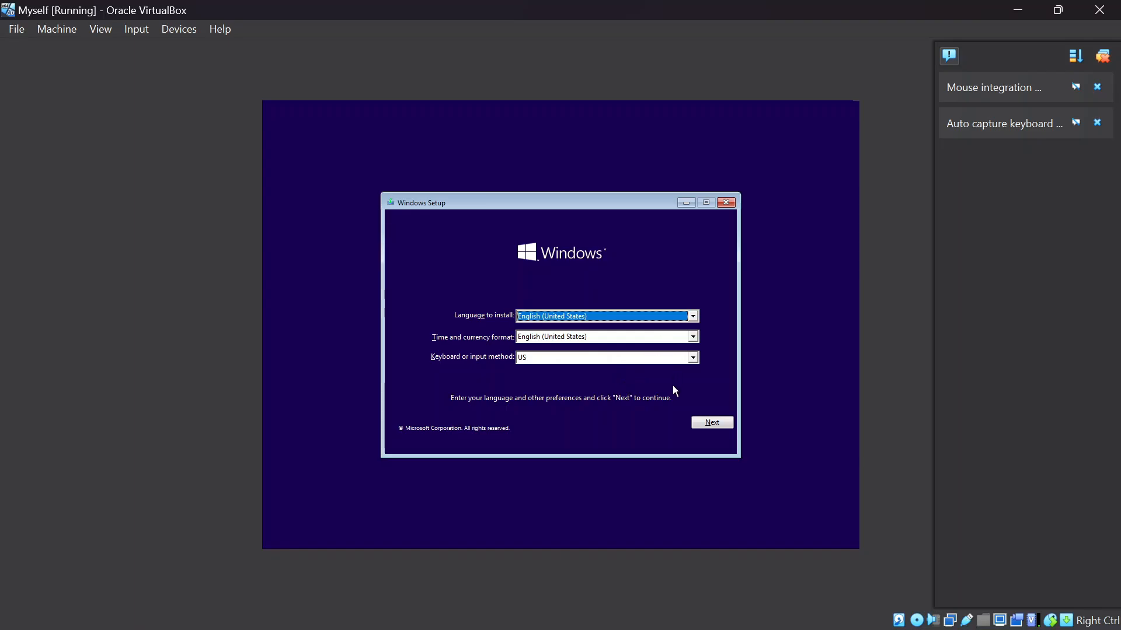
# Step: Accept English (United States) and the US keyboard, start the Windows installation and continue without a product key
pyautogui.click(712, 423)
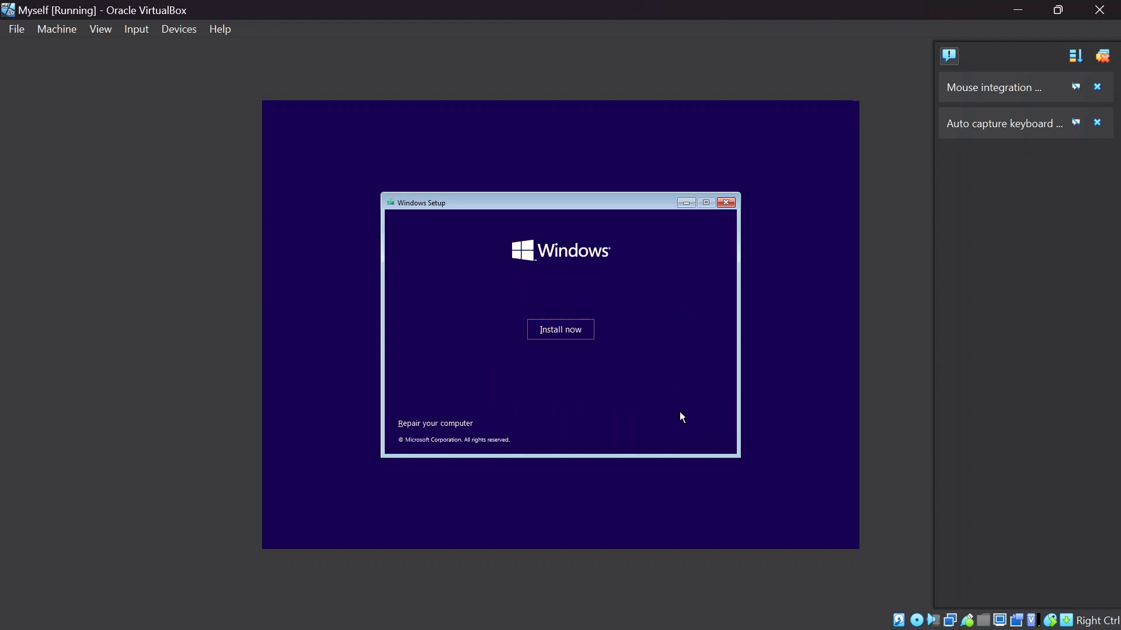
pyautogui.click(558, 336)
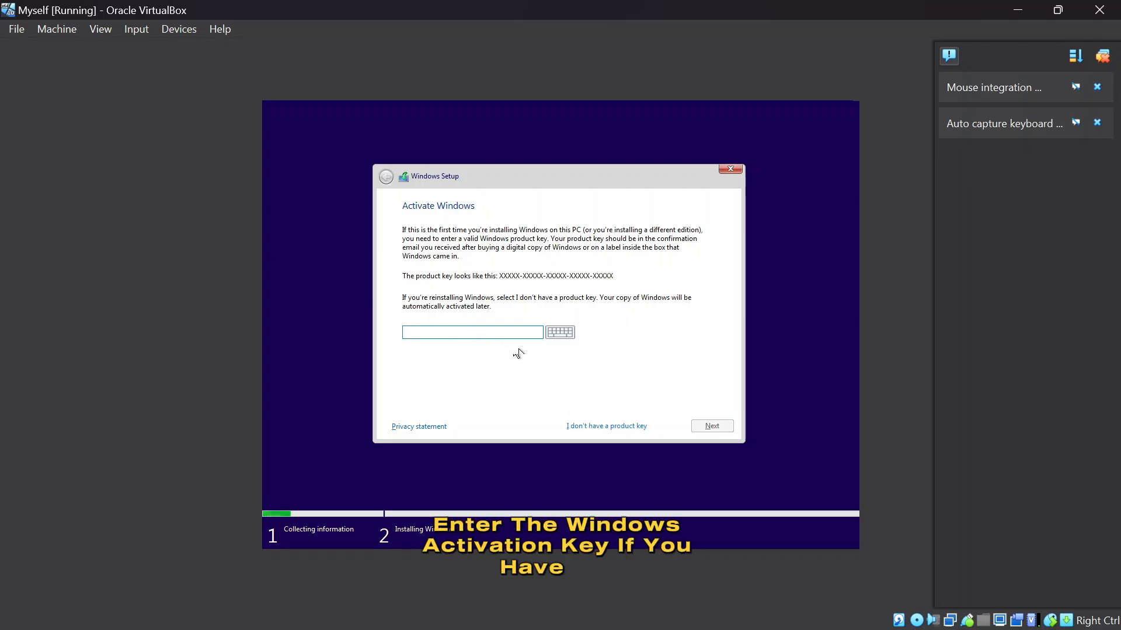
pyautogui.click(613, 426)
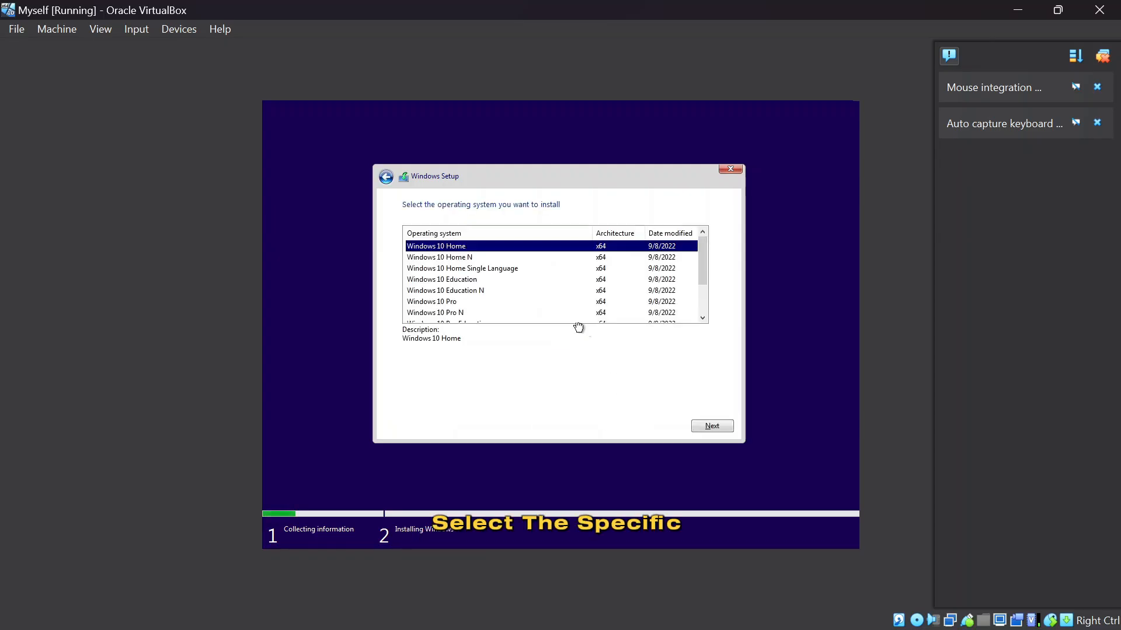
# Step: Choose Windows 10 Pro as the operating system to install and continue to the license terms
pyautogui.scroll(-1, 510, 294)
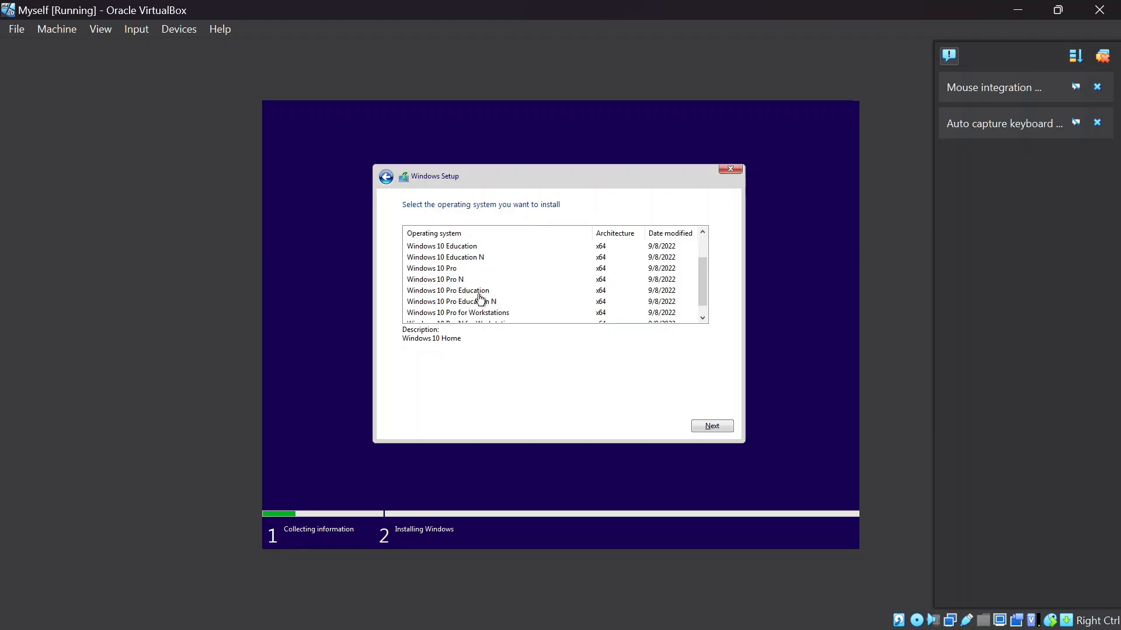
pyautogui.scroll(-1, 518, 292)
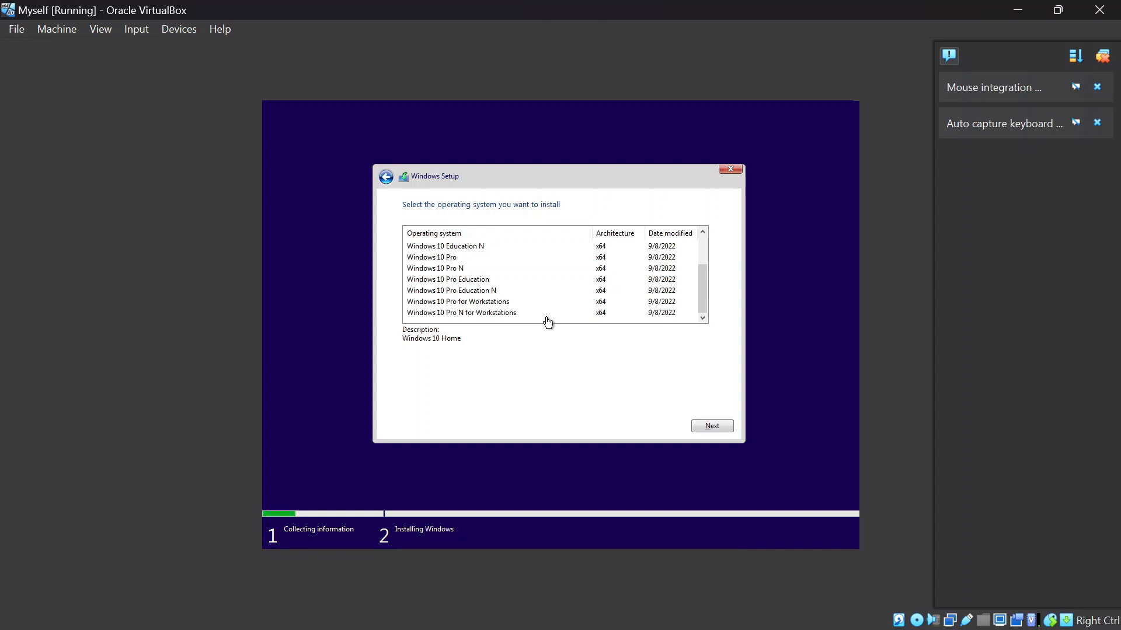
pyautogui.click(464, 263)
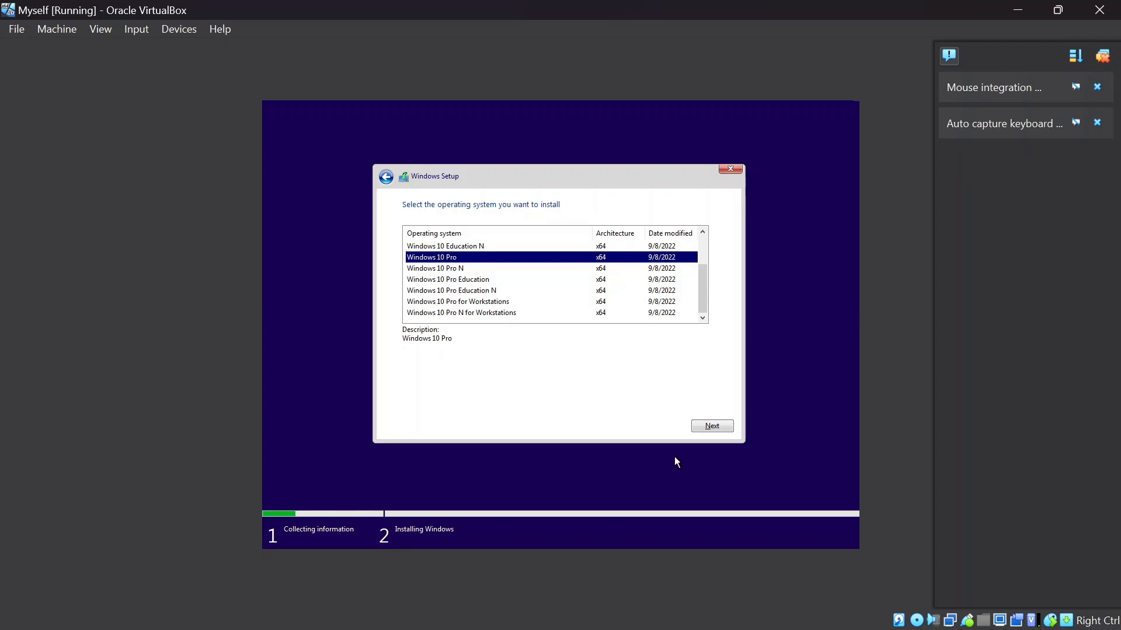
pyautogui.click(707, 426)
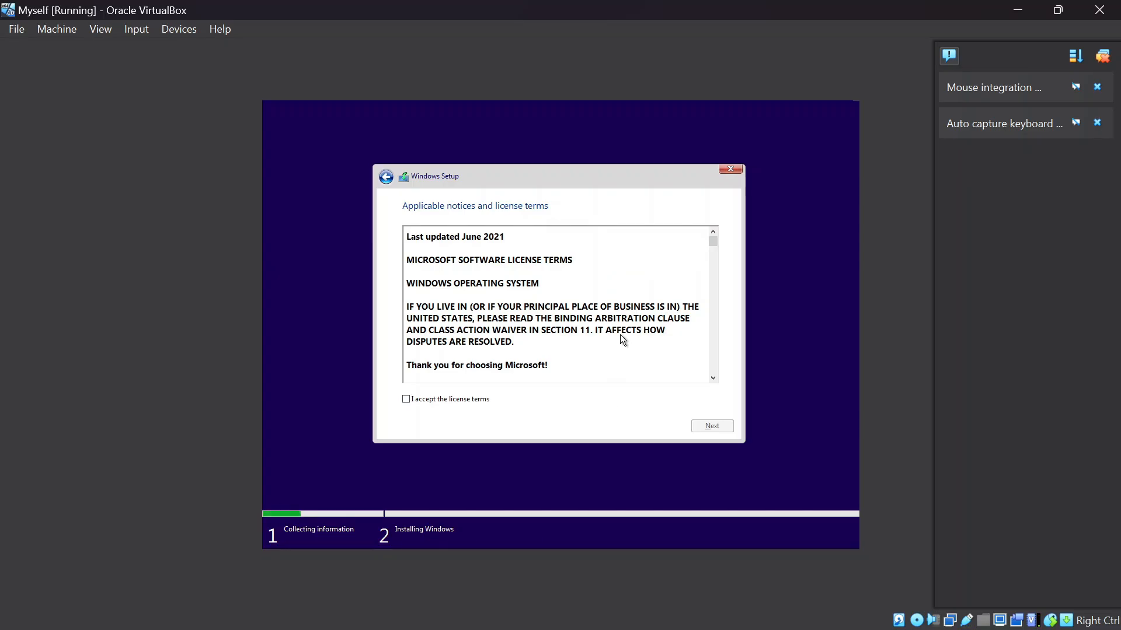
# Step: Accept the license terms and start a custom Windows-only installation on Drive 0 Unallocated Space
pyautogui.click(407, 399)
pyautogui.click(708, 427)
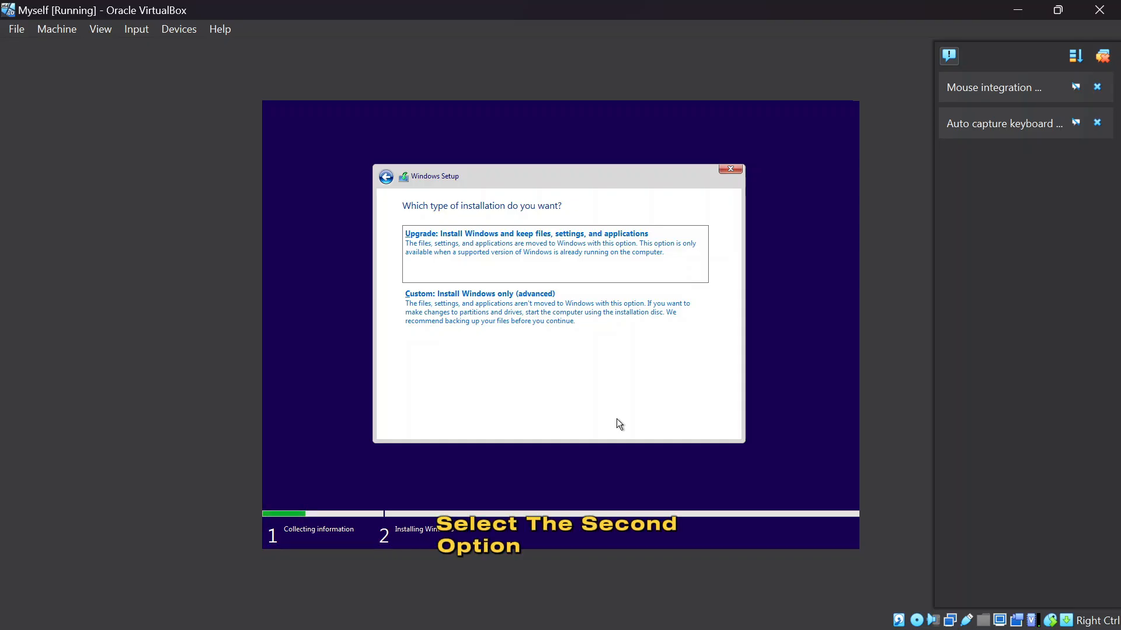
pyautogui.click(595, 322)
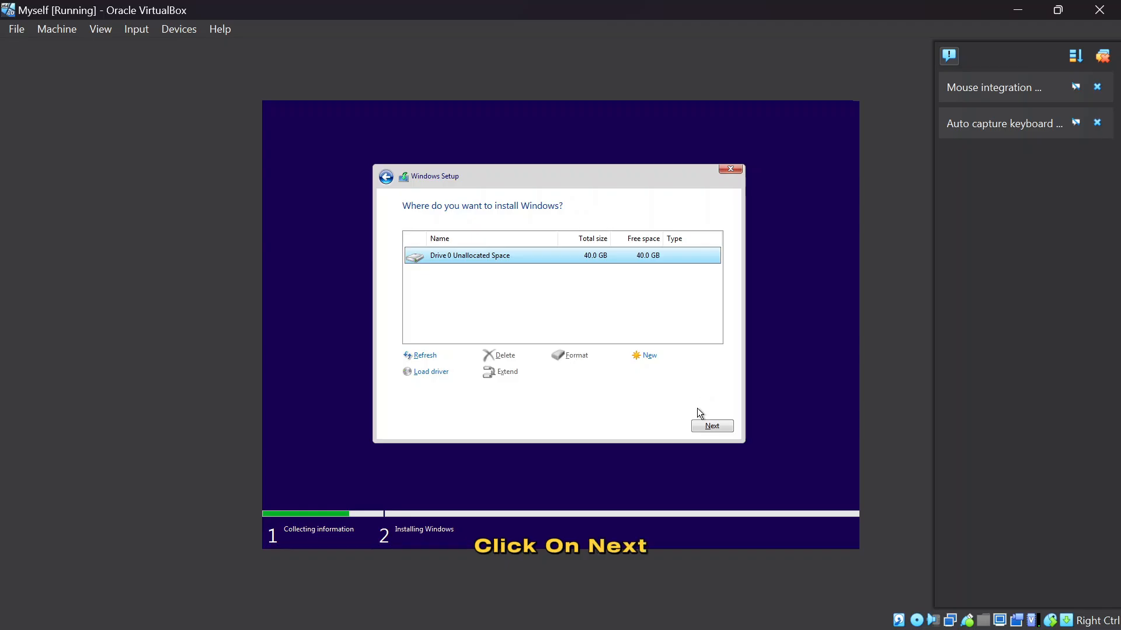
pyautogui.click(705, 430)
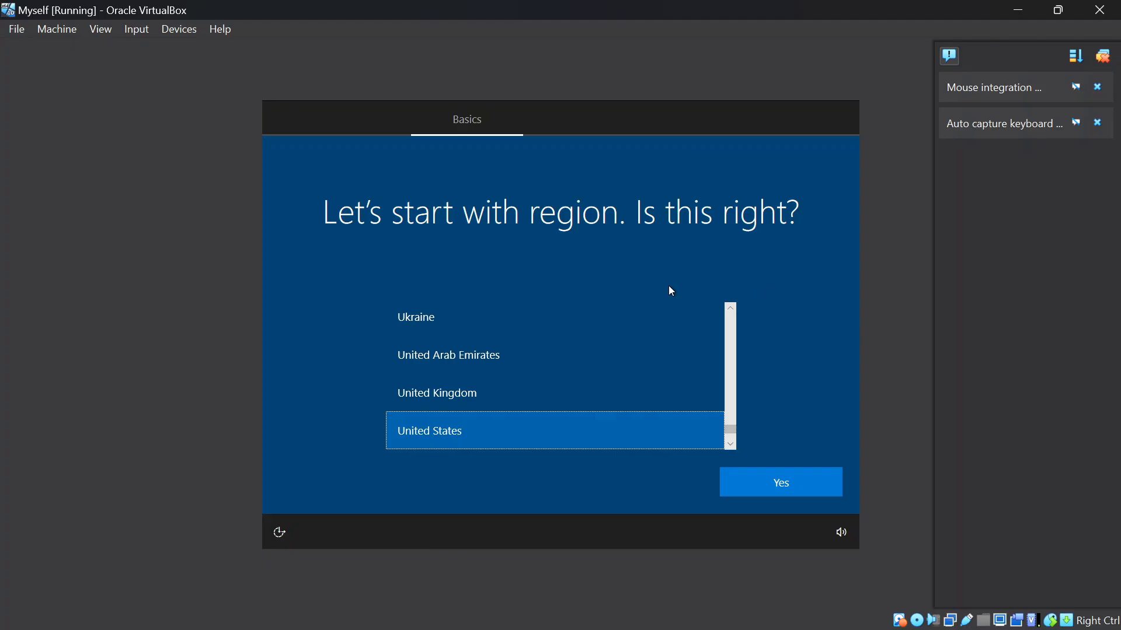
# Step: Confirm United States as the region and set up Windows for personal use
pyautogui.click(787, 489)
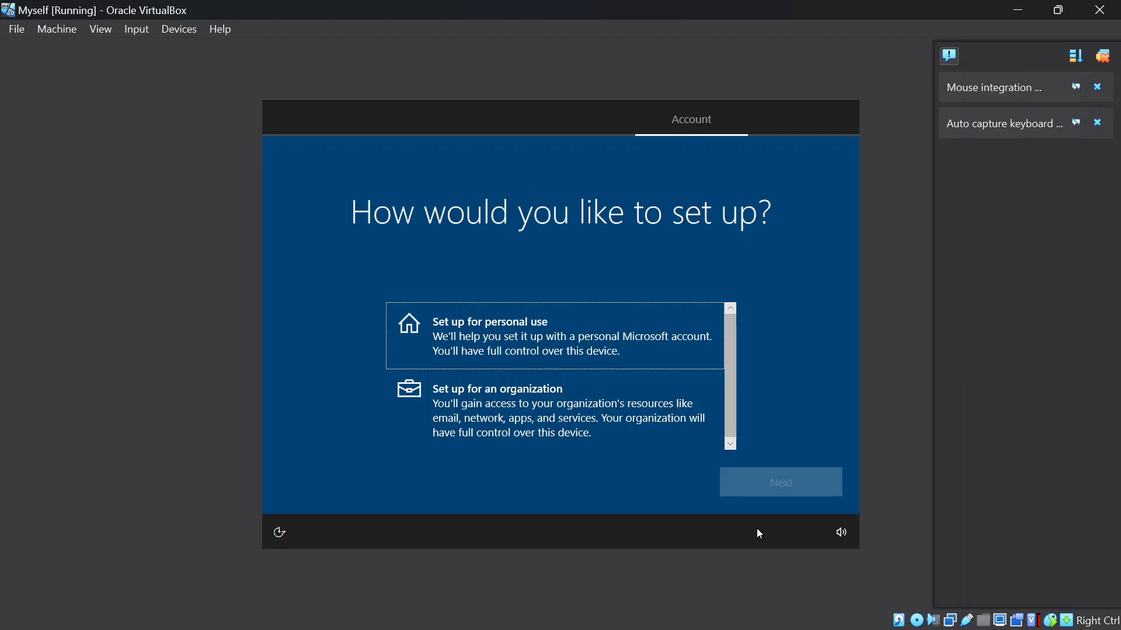
pyautogui.click(694, 348)
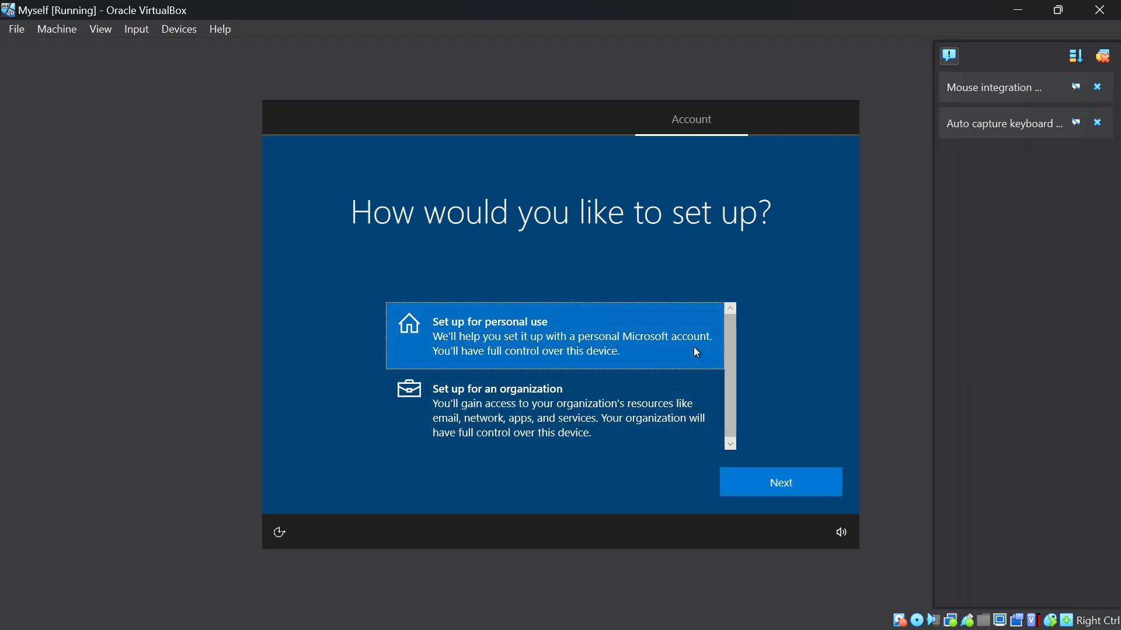
pyautogui.click(776, 488)
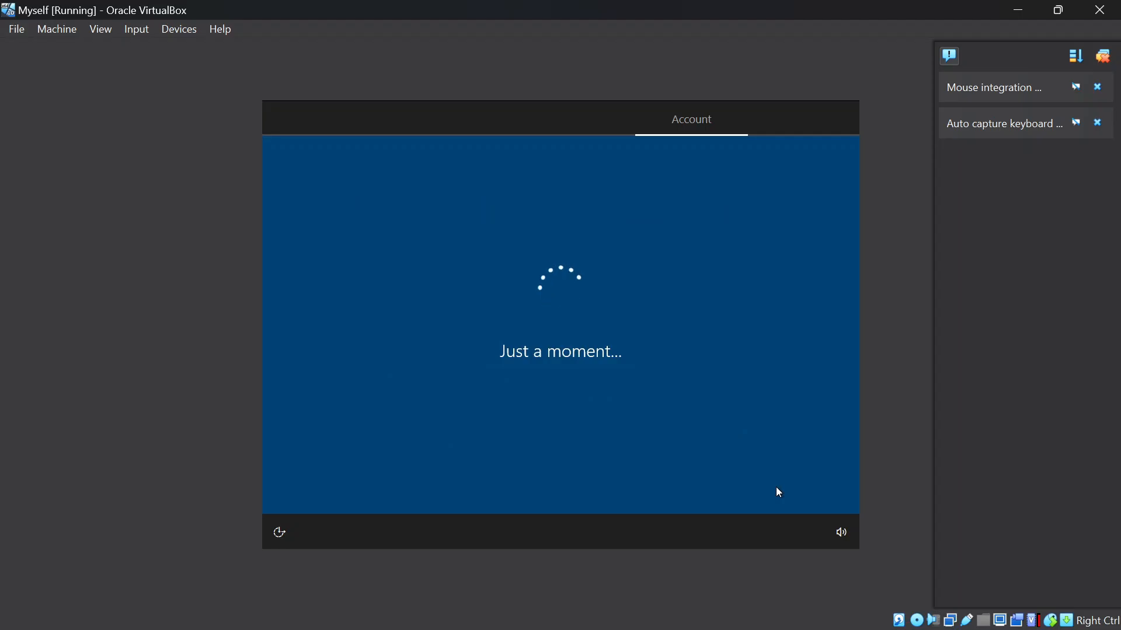